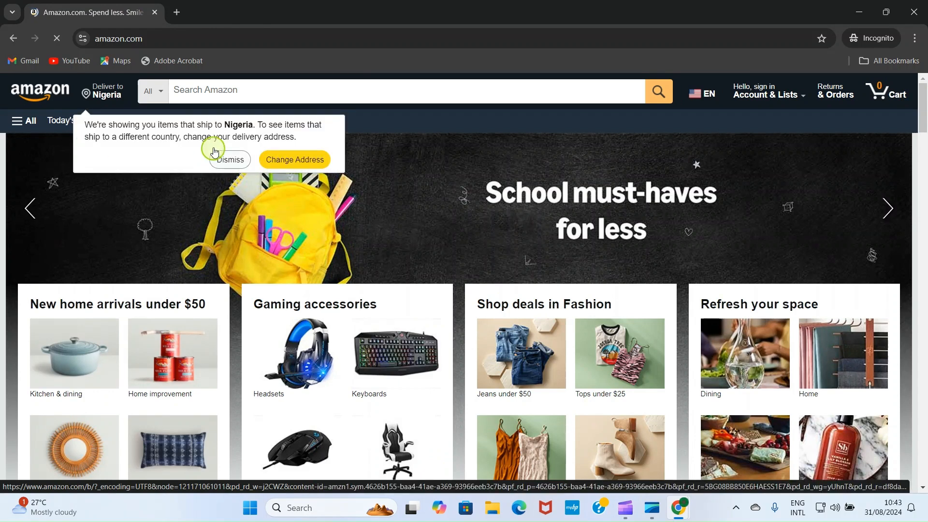
Dismiss the delivery-country notice and limit the store search to the Books department.
click(221, 159)
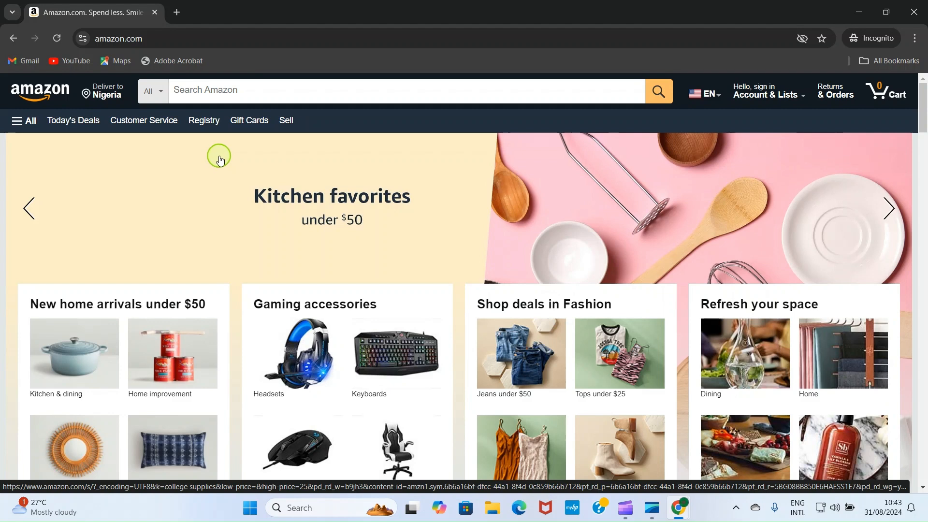
click(162, 94)
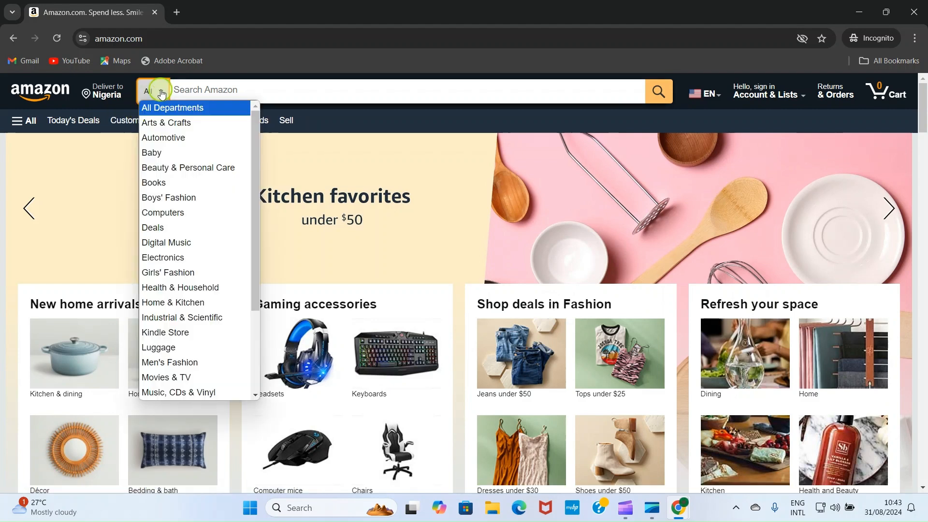
click(170, 184)
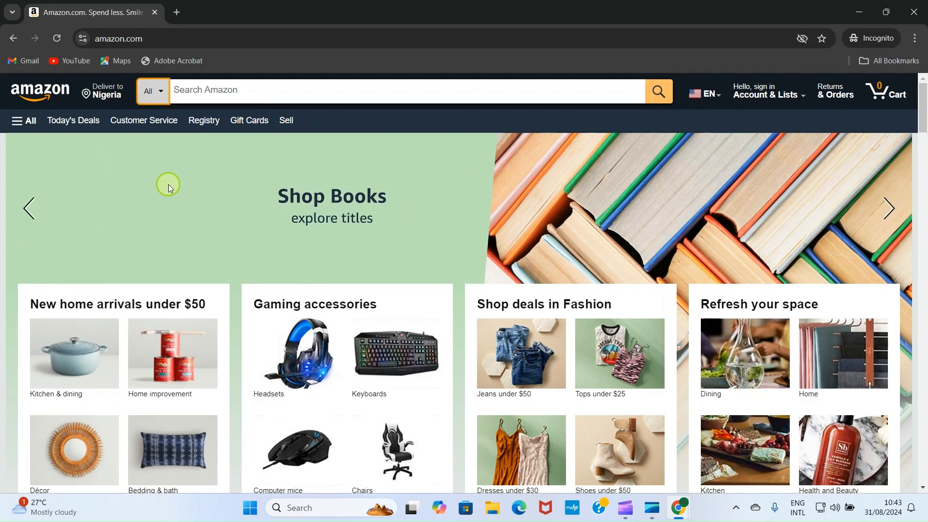
Search the Books department for "cybersecurity".
click(224, 90)
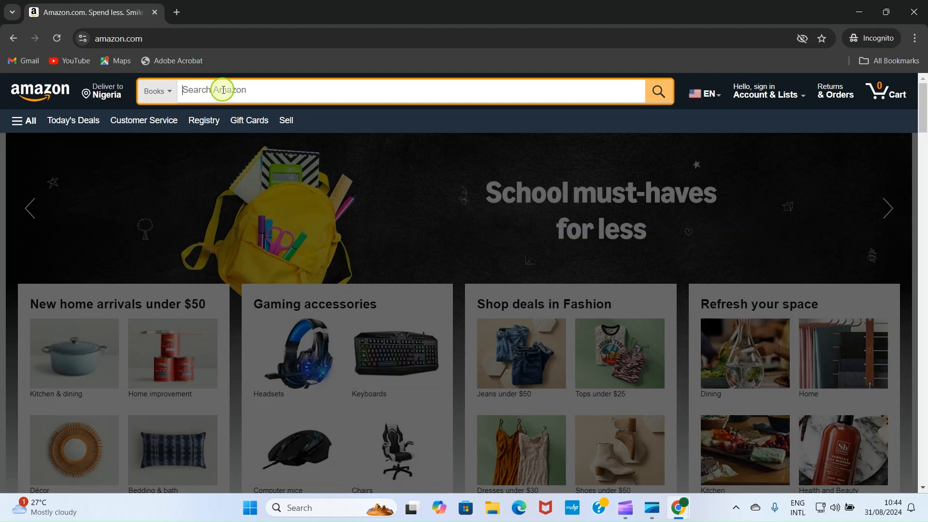
text(Cyb)
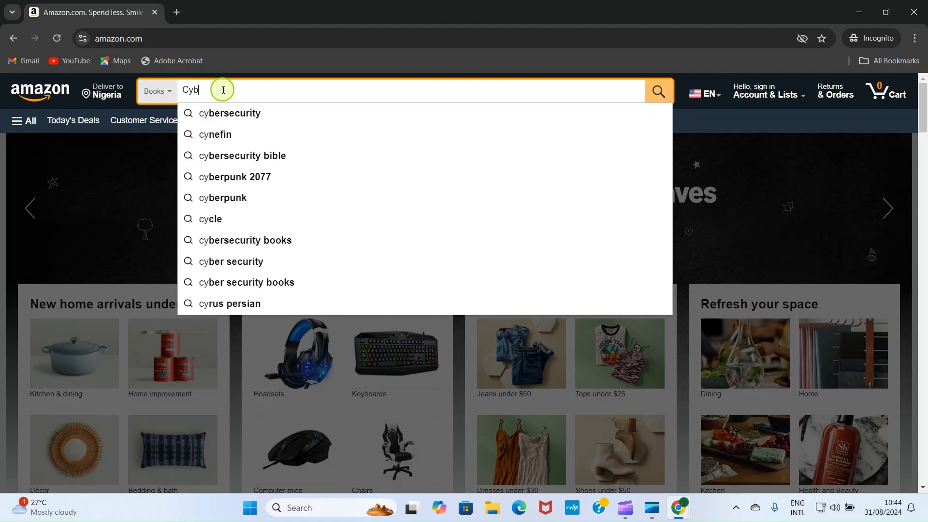
text(er)
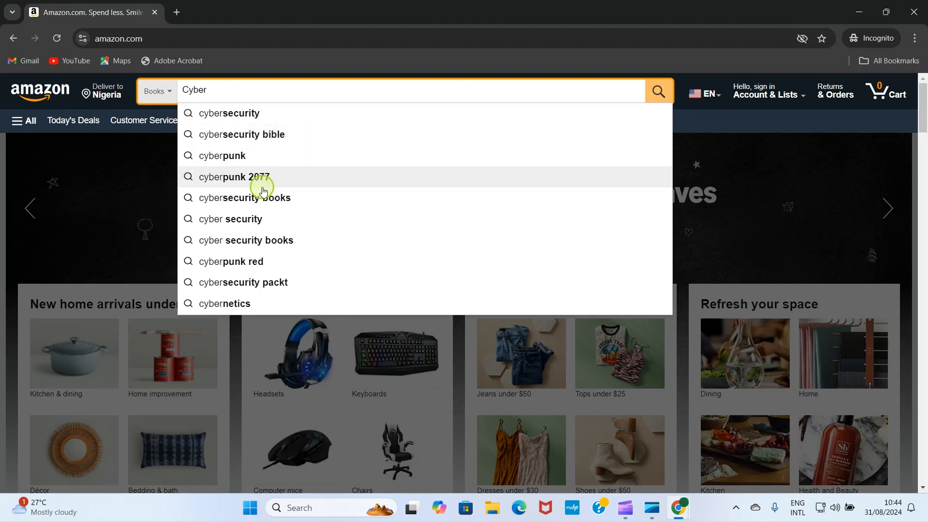
click(238, 117)
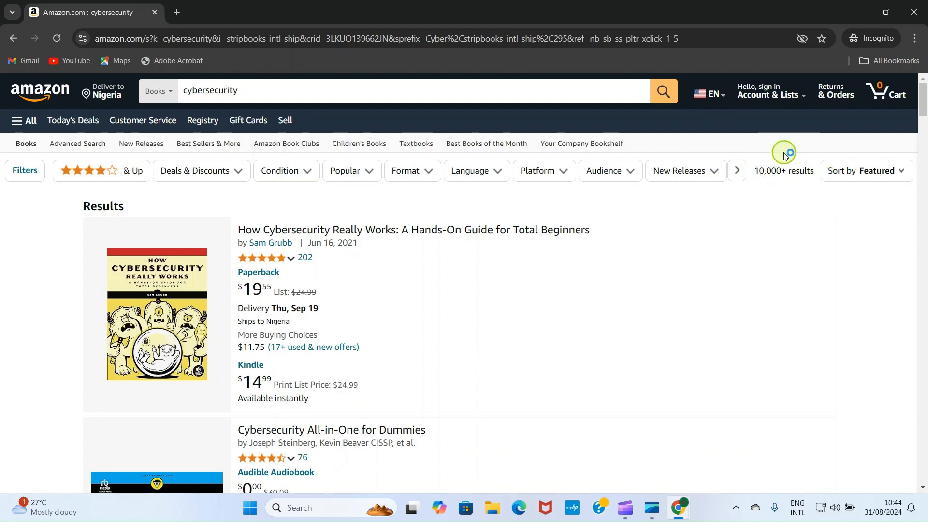
click(745, 185)
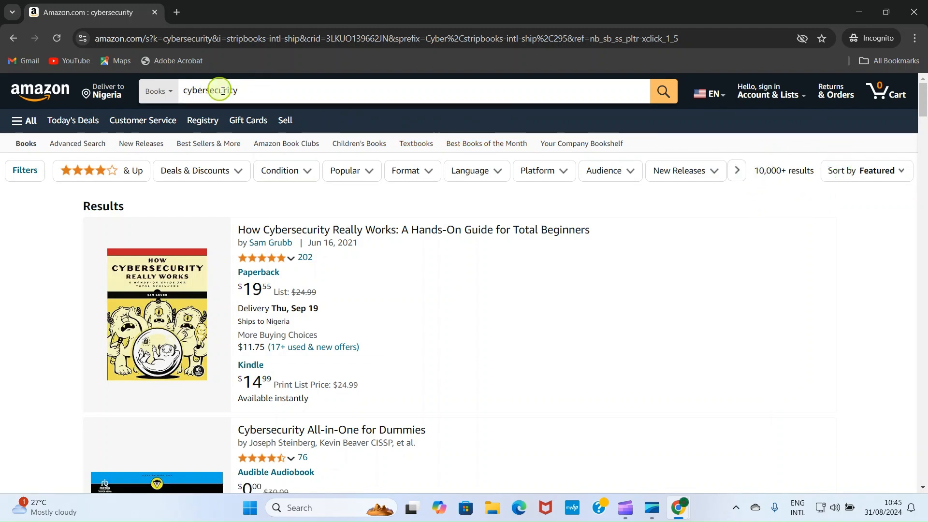
Refine the book search to "cybersecurity for beginners 2024".
click(253, 89)
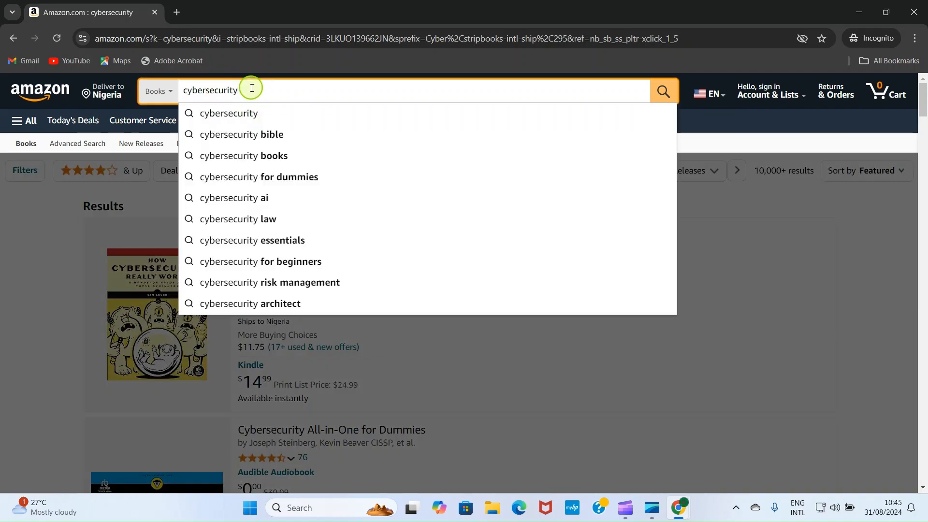
text(for)
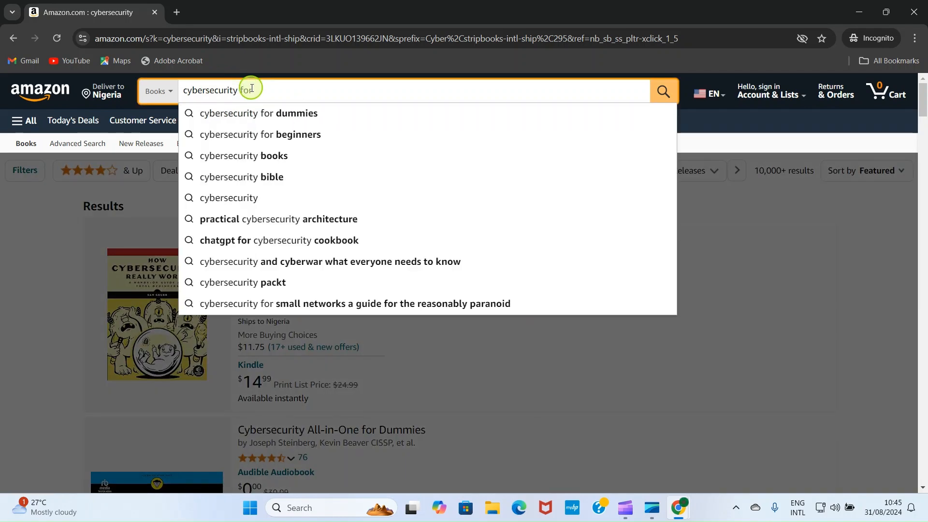
text( begin)
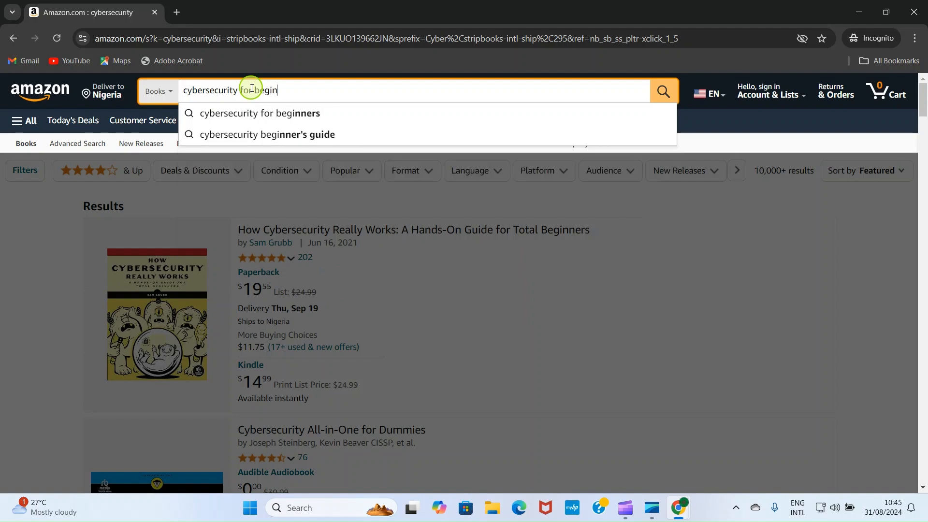
text(ners 2024)
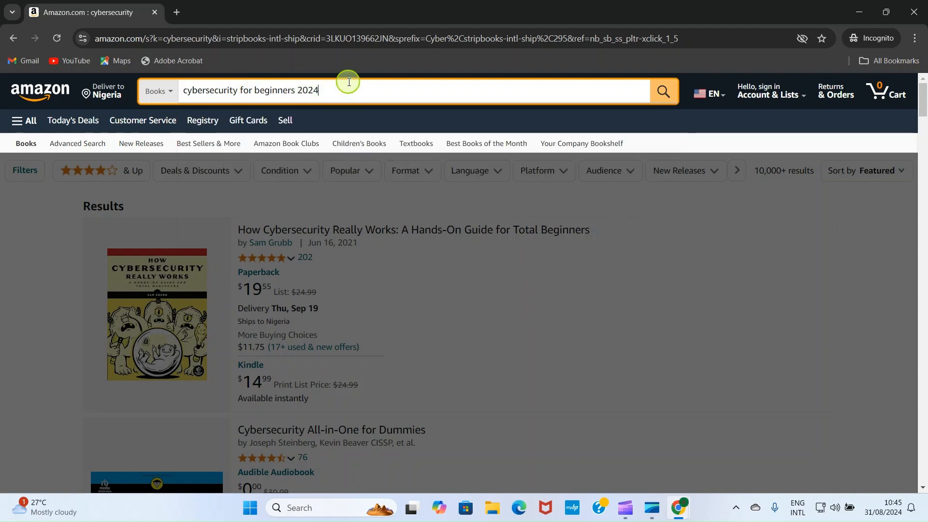
key(Return)
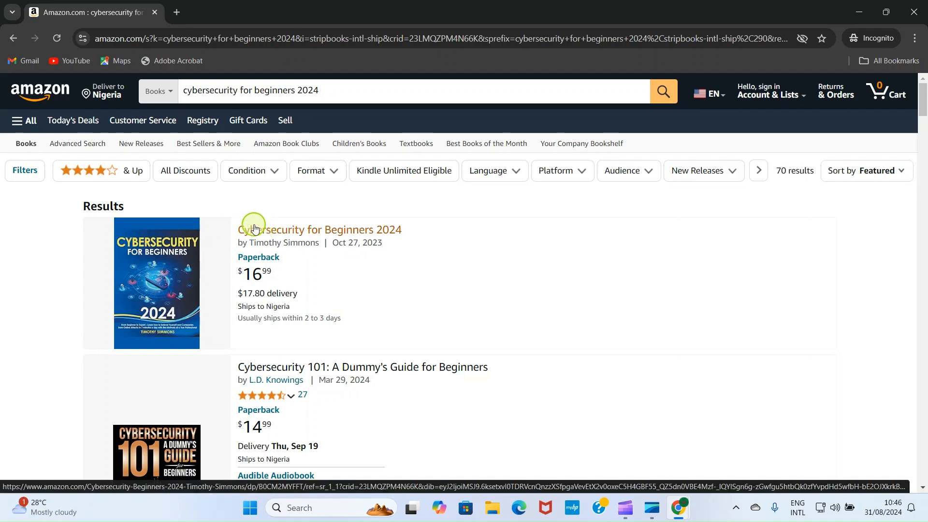
Skim the search results and open the product page of the first book, "Cybersecurity for Beginners 2024".
scroll(285, 276, down, 10)
scroll(289, 287, down, 15)
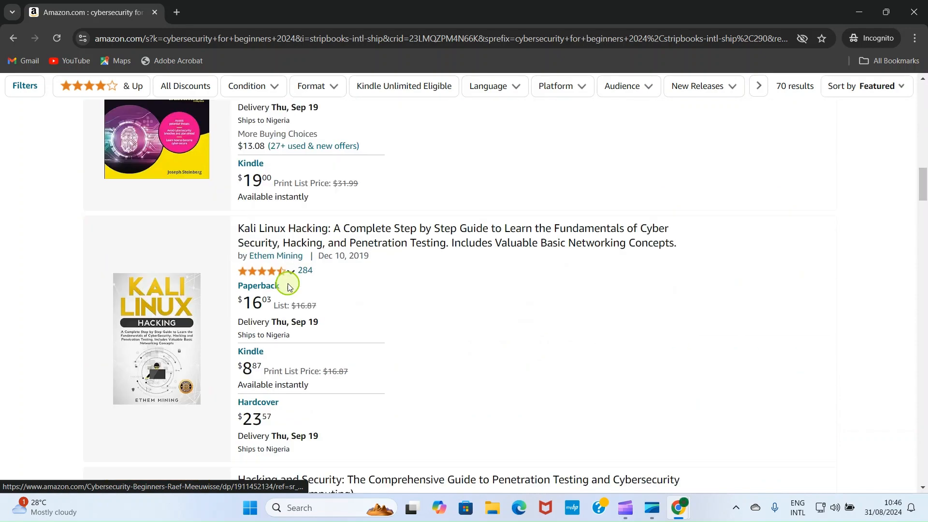
scroll(289, 288, up, 16)
scroll(288, 287, up, 10)
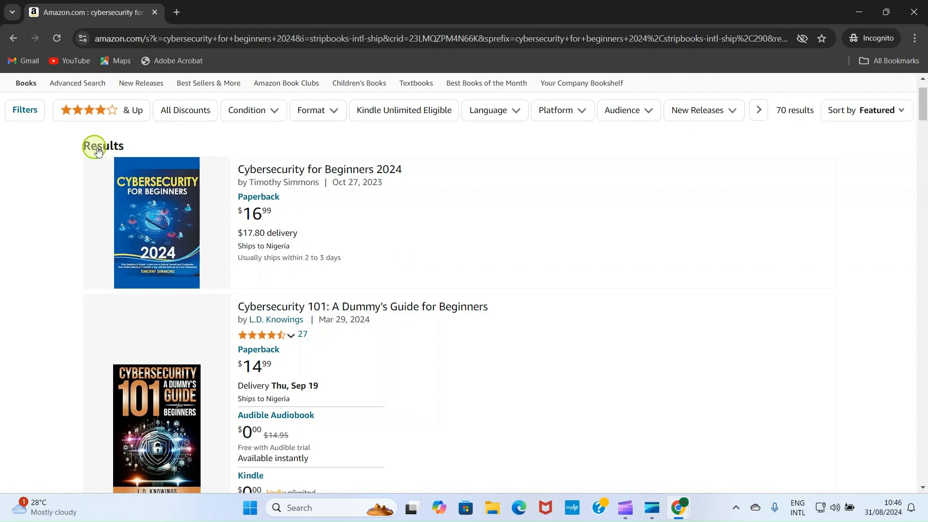
click(261, 171)
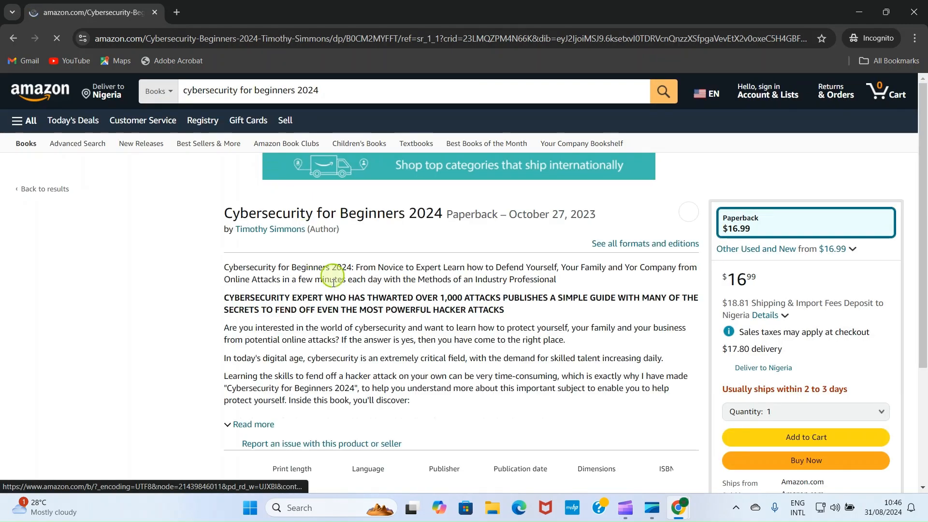
Examine the product details and Best Sellers Rank of "Cybersecurity for Beginners 2024" and return to the search results.
scroll(333, 297, down, 4)
scroll(305, 266, down, 10)
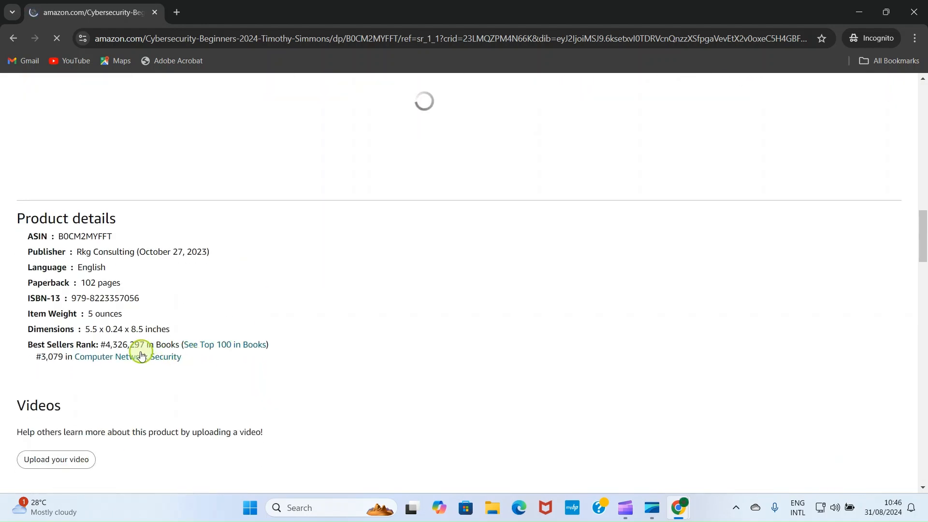
scroll(142, 408, down, 2)
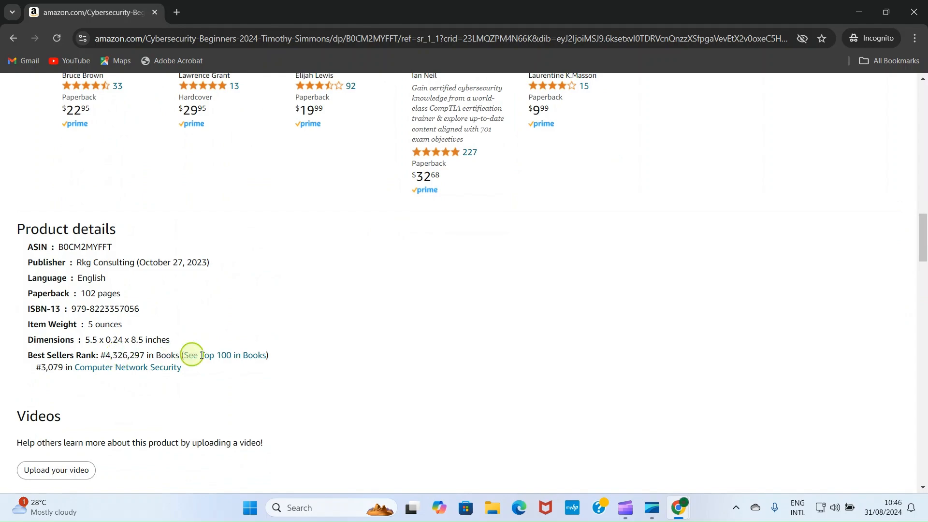
scroll(220, 315, up, 15)
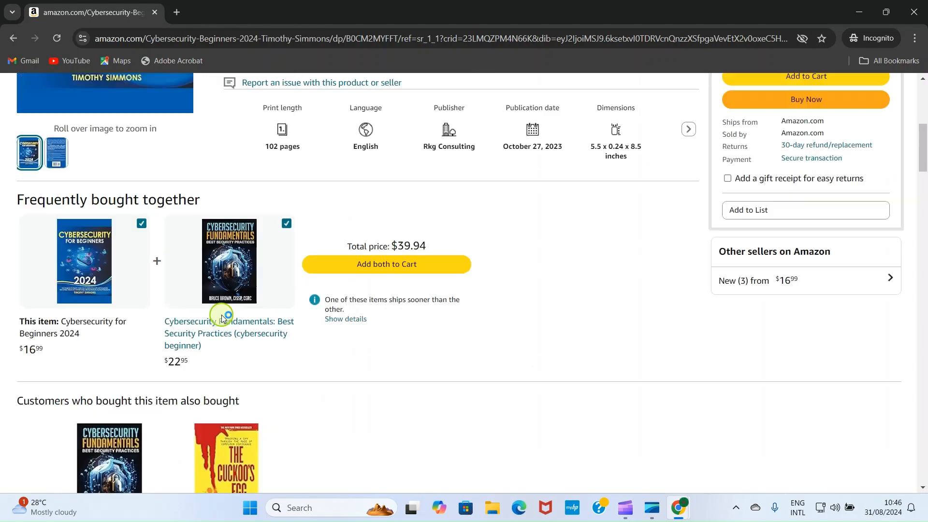
scroll(222, 318, up, 5)
scroll(224, 317, down, 7)
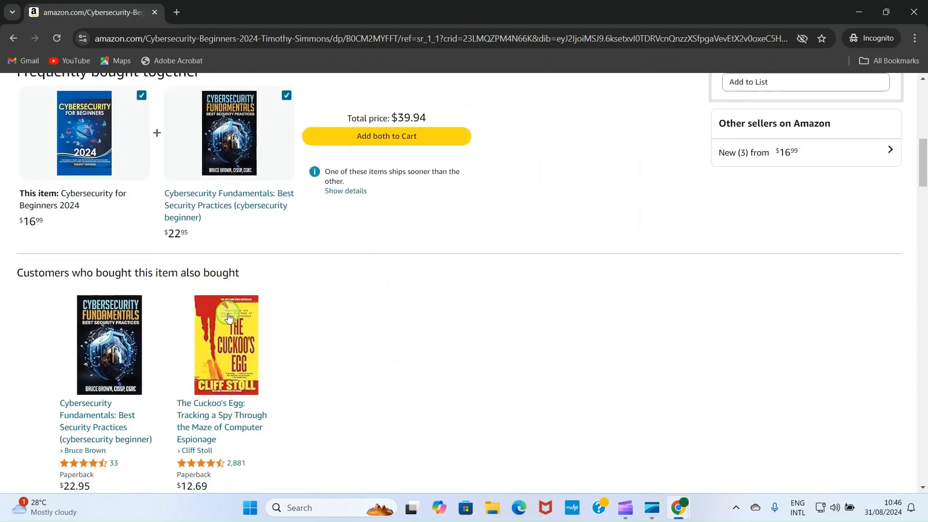
scroll(231, 317, down, 13)
scroll(235, 324, up, 5)
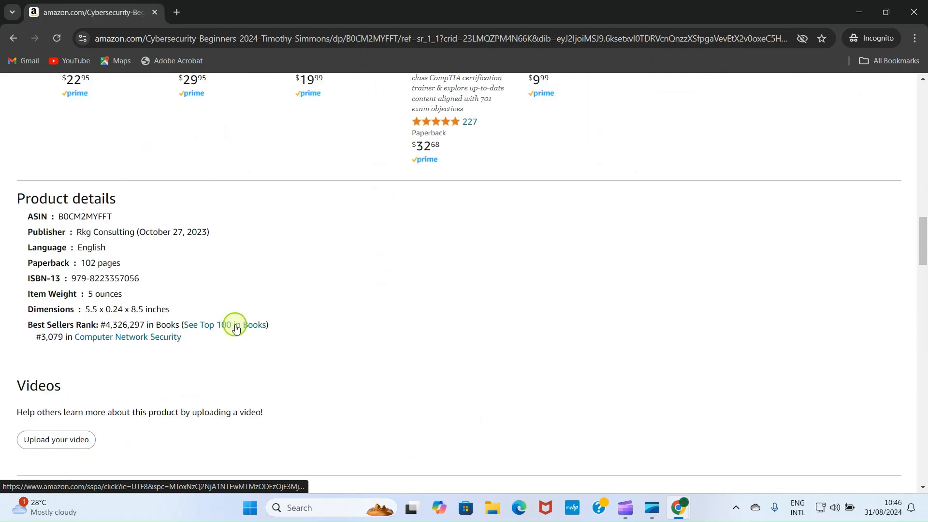
scroll(236, 329, up, 4)
scroll(220, 329, down, 5)
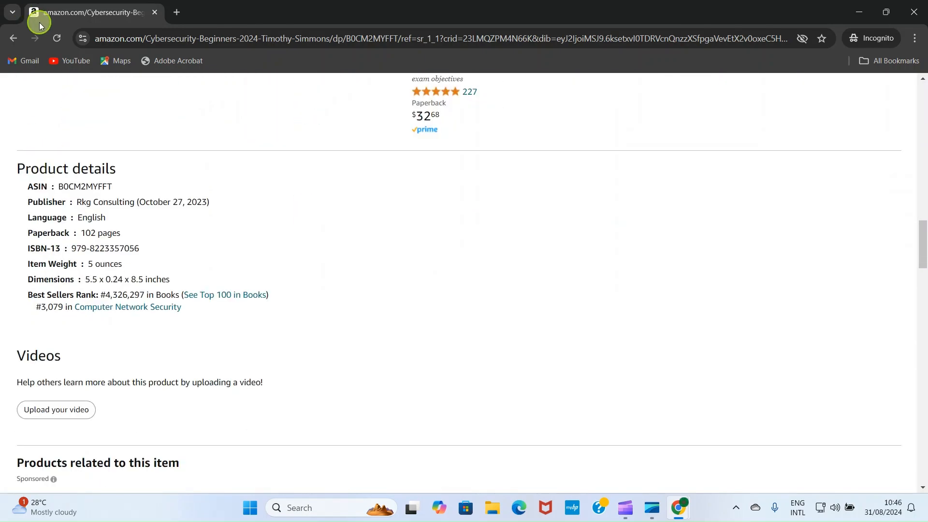
scroll(312, 202, up, 12)
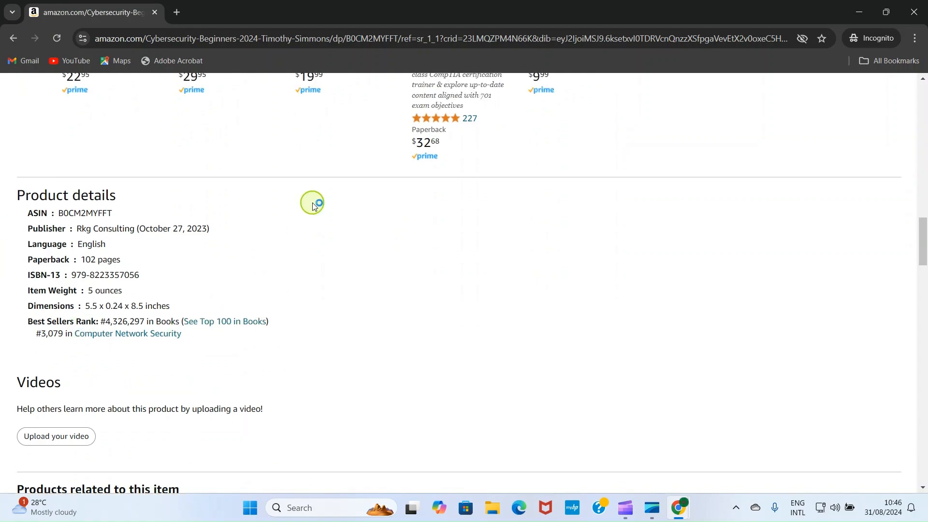
scroll(312, 203, up, 15)
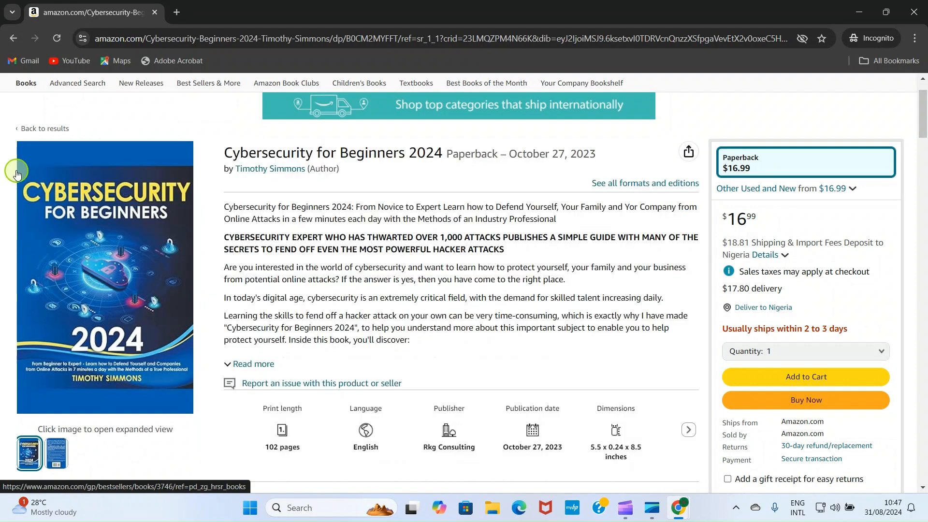
click(13, 39)
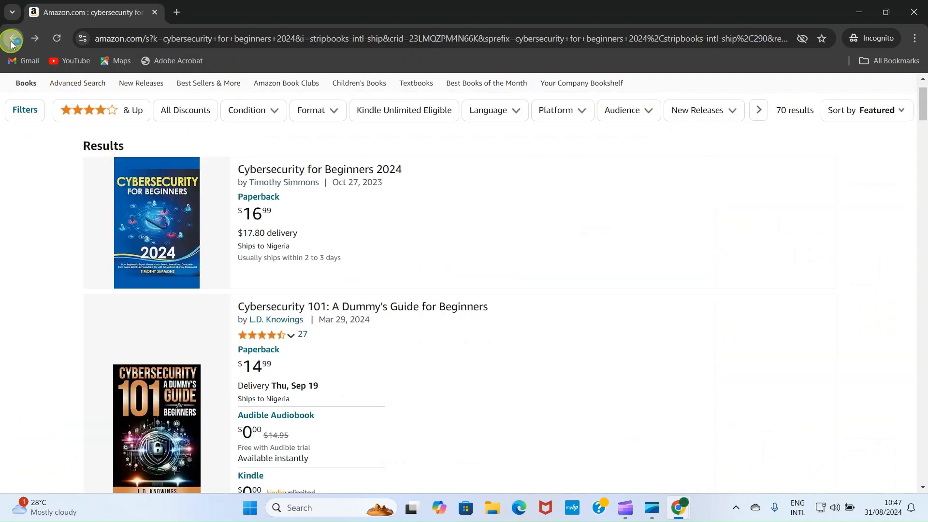
Look over the second search result and open the page of "Cybersecurity 101: A Dummy's Guide for Beginners".
scroll(466, 329, down, 6)
scroll(387, 307, up, 3)
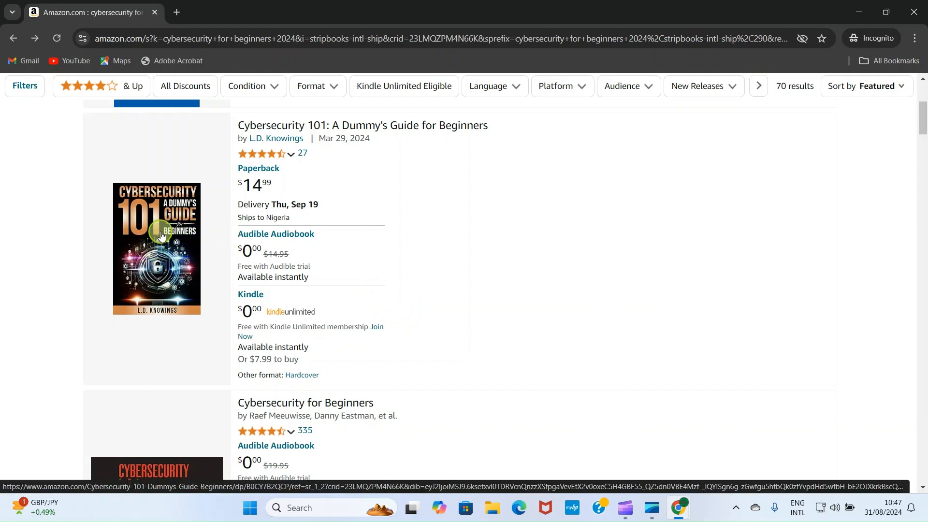
scroll(341, 184, down, 1)
scroll(271, 177, up, 1)
scroll(236, 179, up, 2)
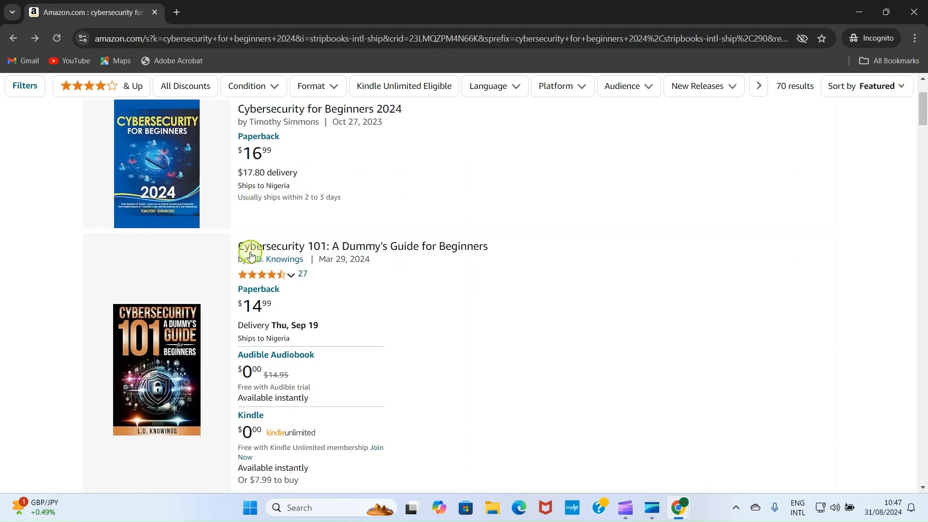
click(242, 245)
Review the publisher content, product details and Best Sellers Rank of "Cybersecurity 101", and go back to the results list.
scroll(242, 325, down, 1)
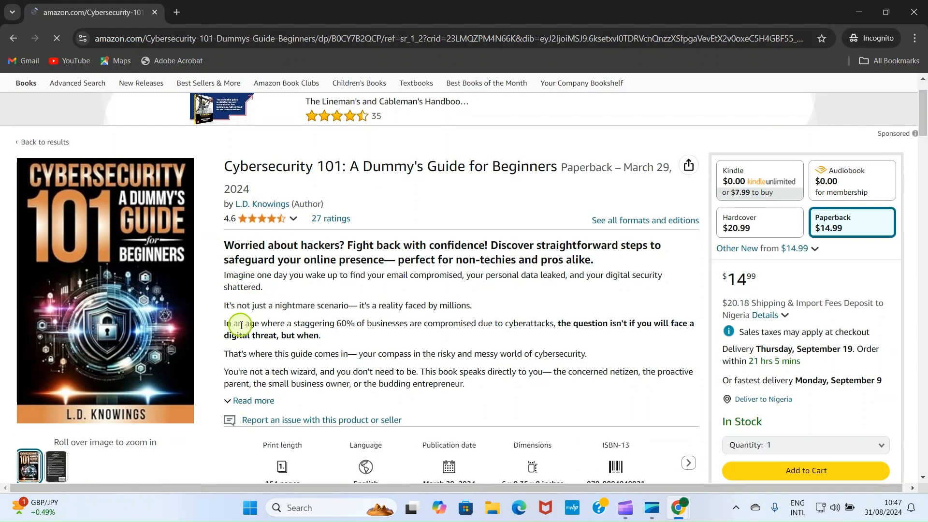
scroll(256, 298, down, 1)
scroll(296, 261, up, 1)
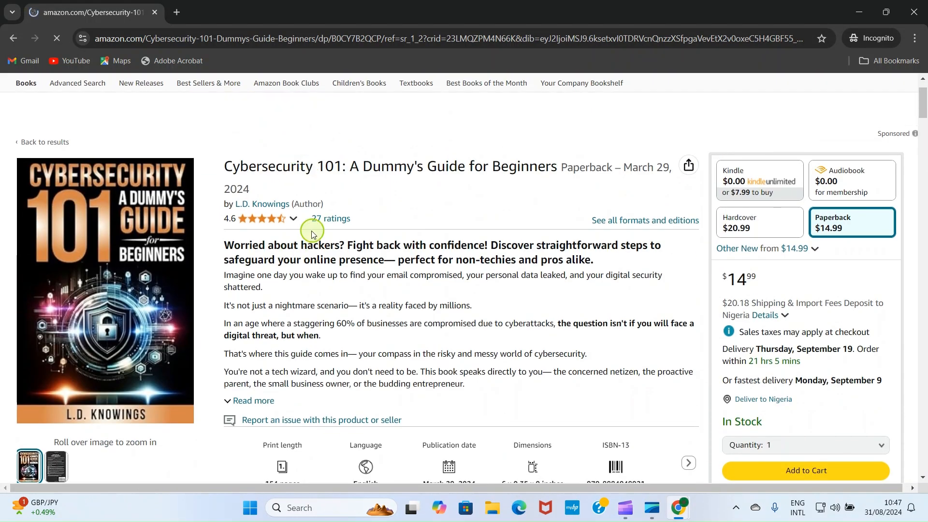
scroll(290, 269, down, 15)
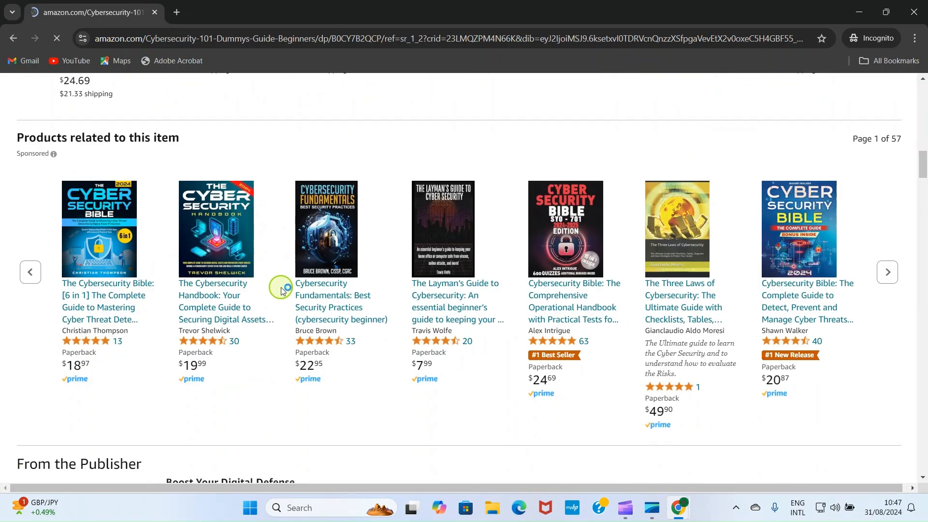
scroll(278, 290, down, 20)
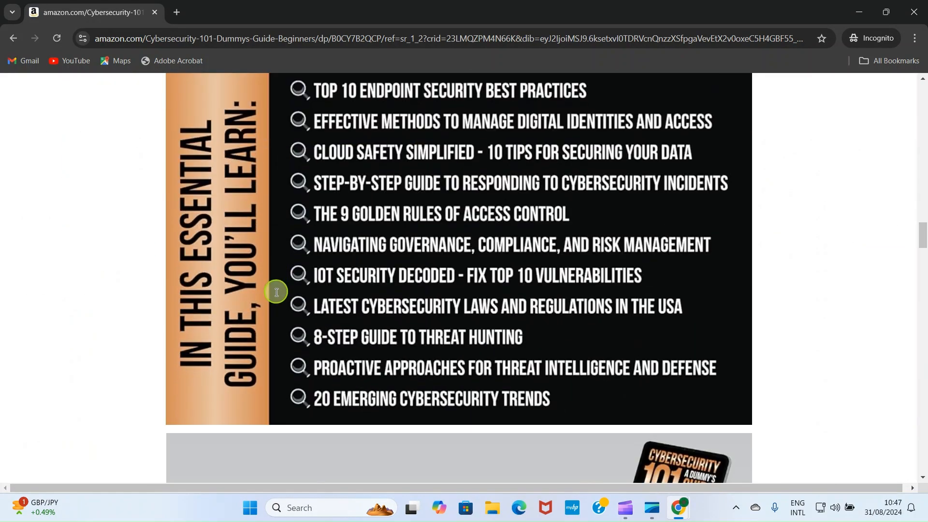
scroll(276, 296, down, 2)
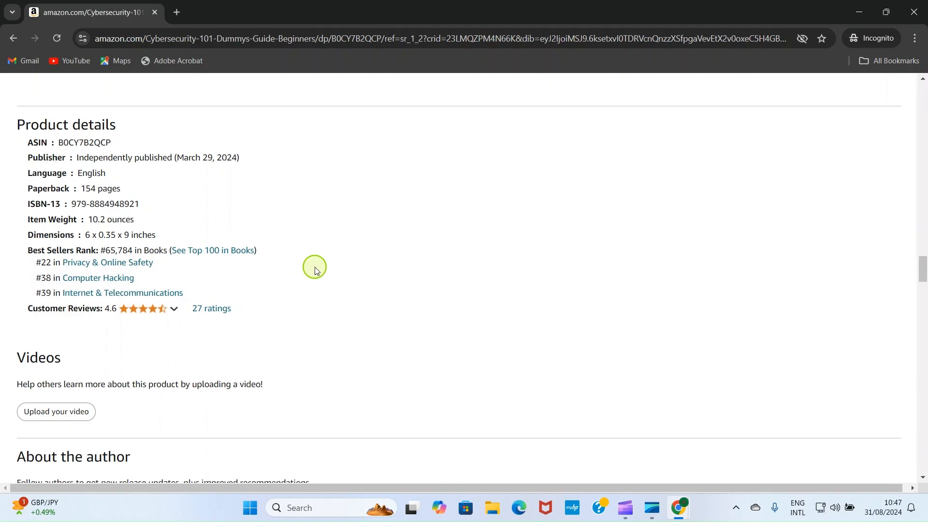
scroll(315, 268, up, 20)
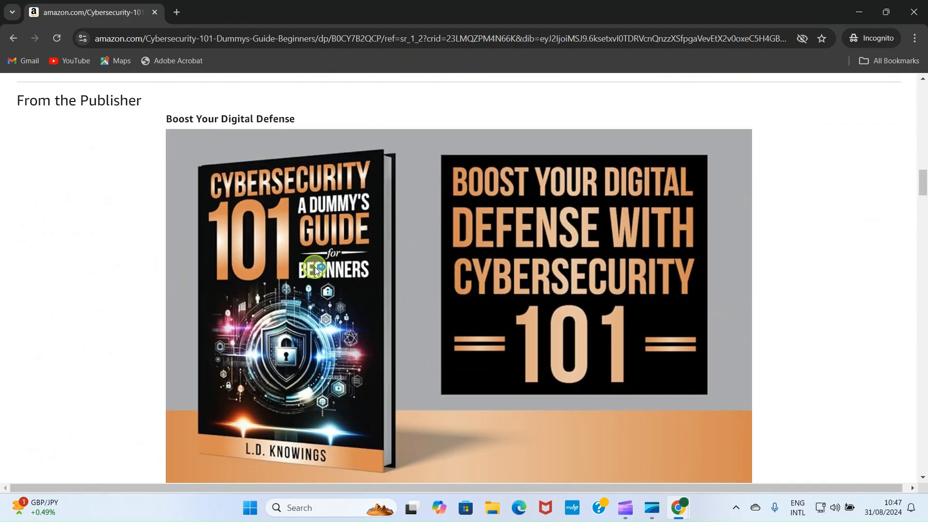
scroll(315, 267, up, 5)
click(13, 39)
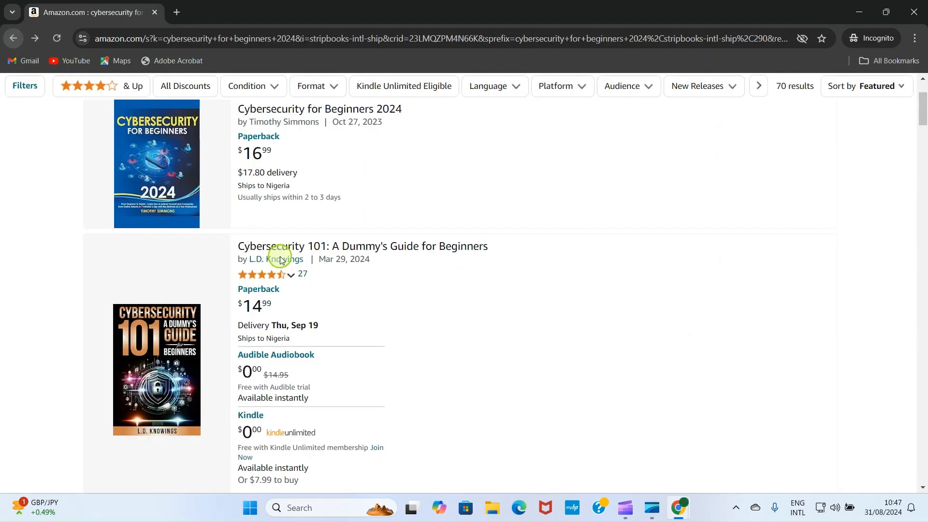
Look further through the search results and open the product page of "Cybersecurity For Dummies (For Dummies (Computer/Tech))".
scroll(371, 294, down, 9)
scroll(371, 294, down, 5)
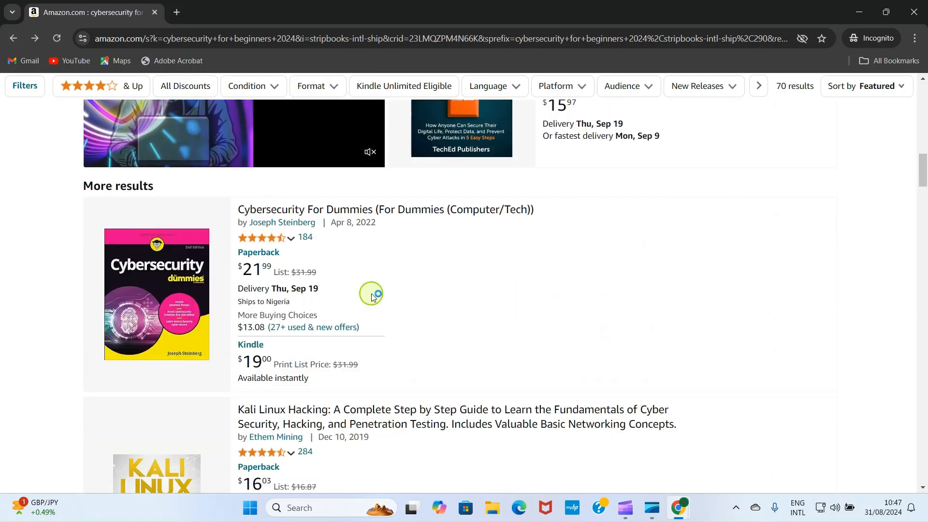
scroll(371, 293, down, 4)
scroll(370, 294, up, 4)
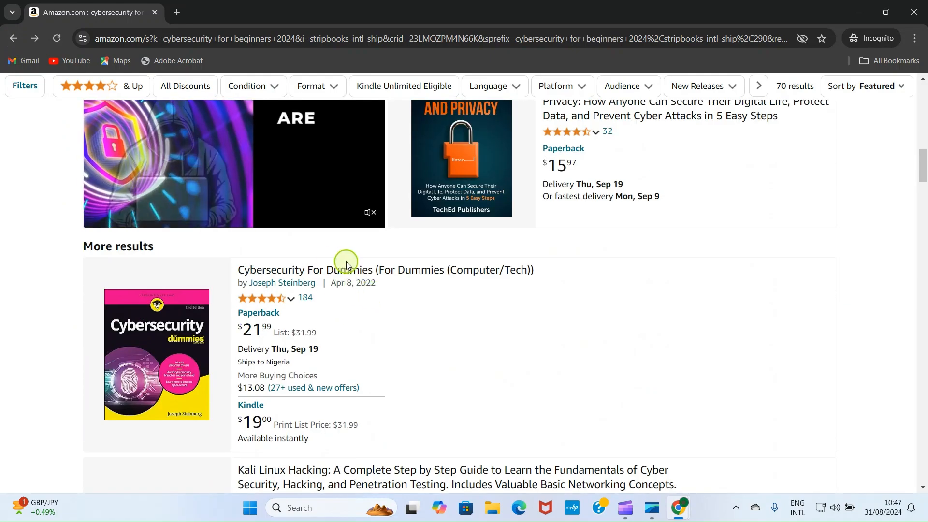
click(332, 271)
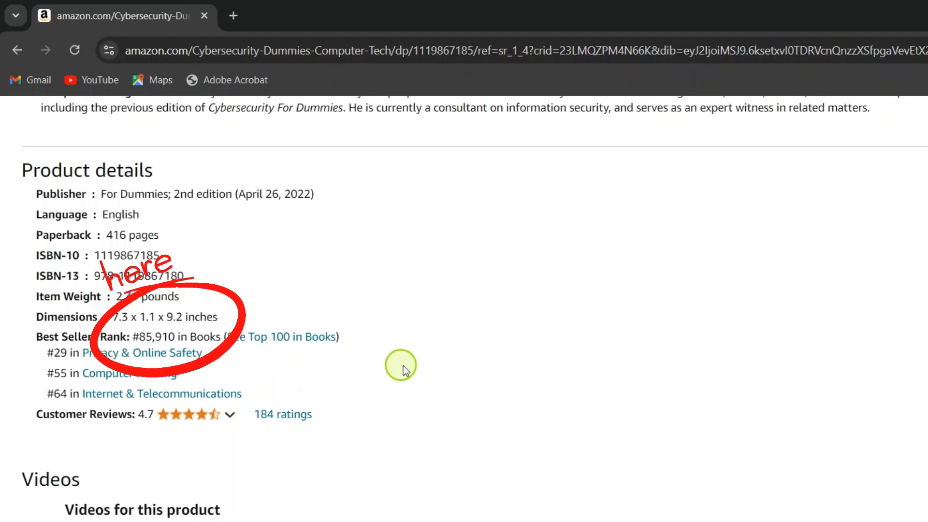
Open the Top 100 in Books list from the product's Best Sellers Rank and examine the highest-ranked titles.
click(421, 340)
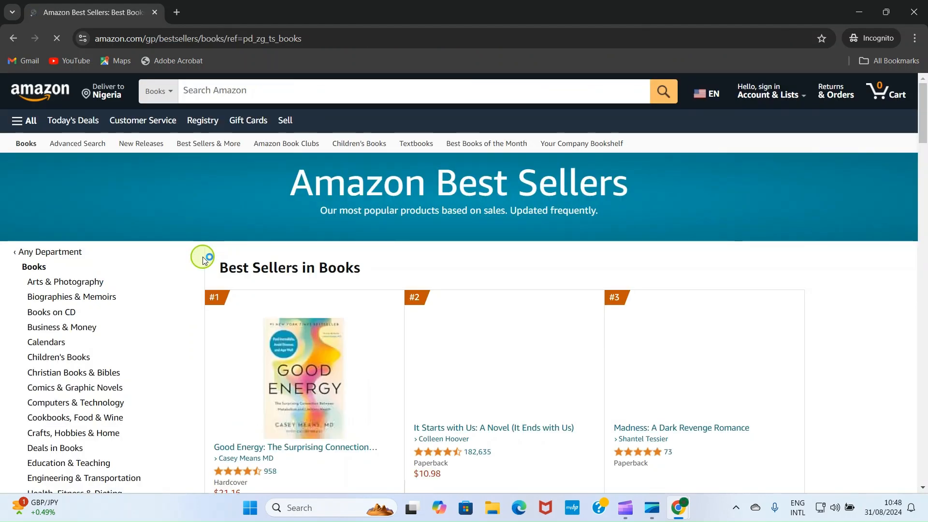
scroll(349, 311, down, 1)
scroll(351, 315, down, 2)
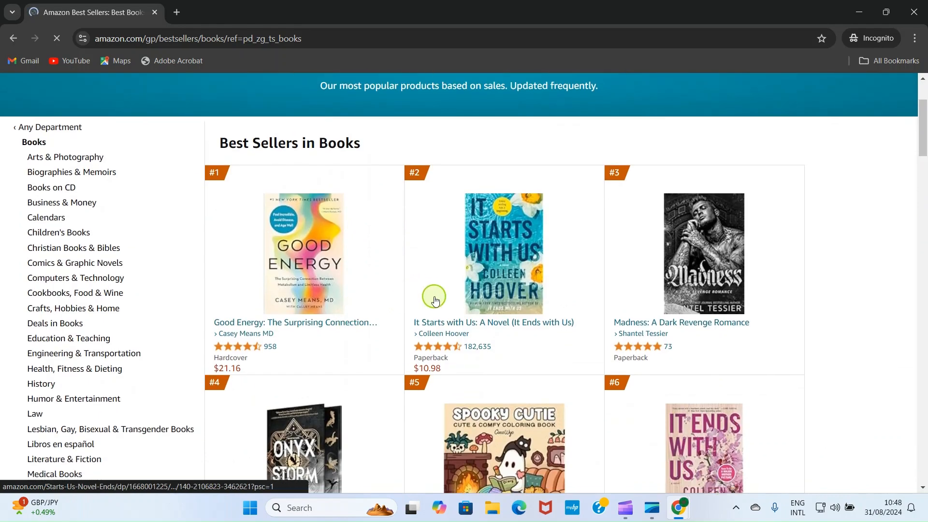
scroll(433, 296, down, 2)
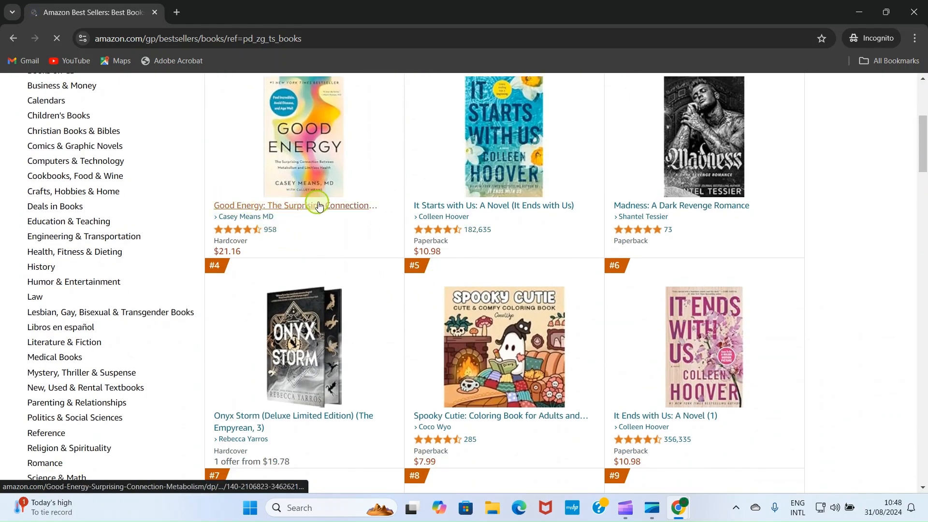
scroll(336, 232, up, 5)
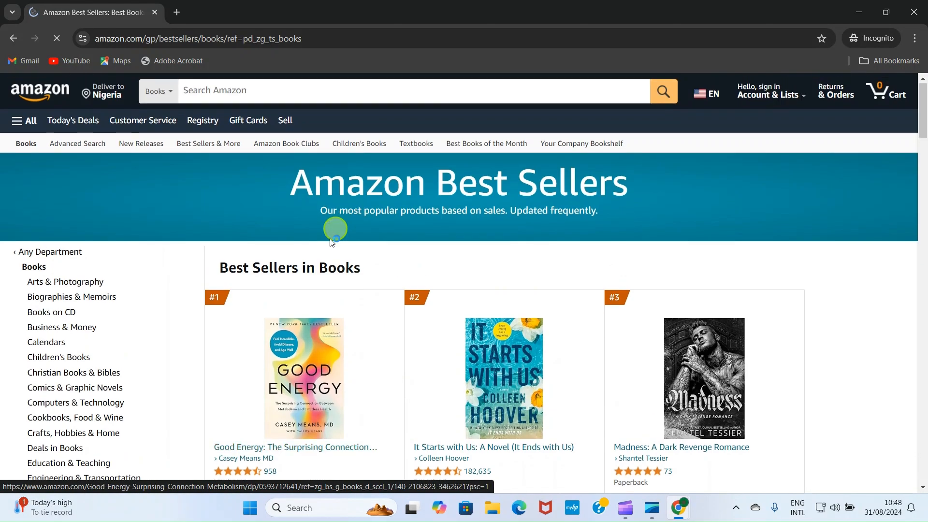
scroll(332, 242, down, 5)
scroll(311, 269, up, 5)
scroll(311, 270, down, 2)
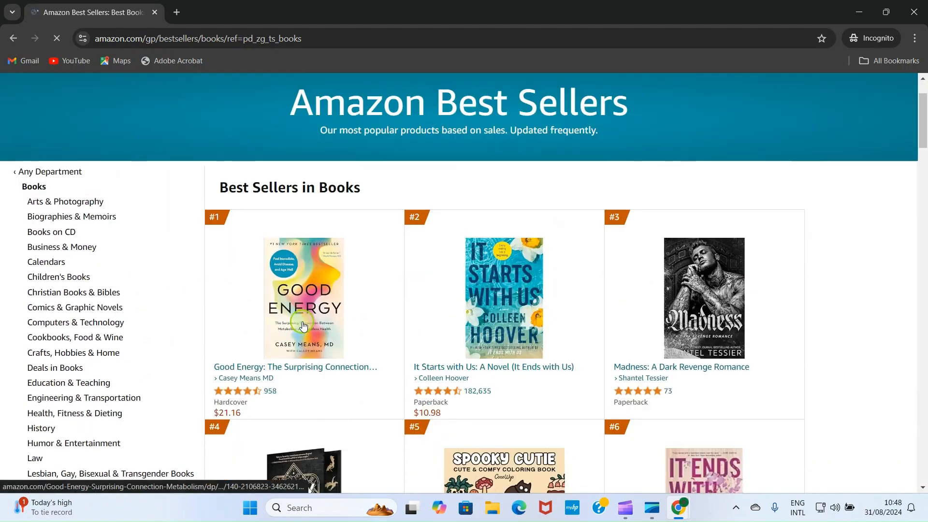
scroll(303, 326, down, 1)
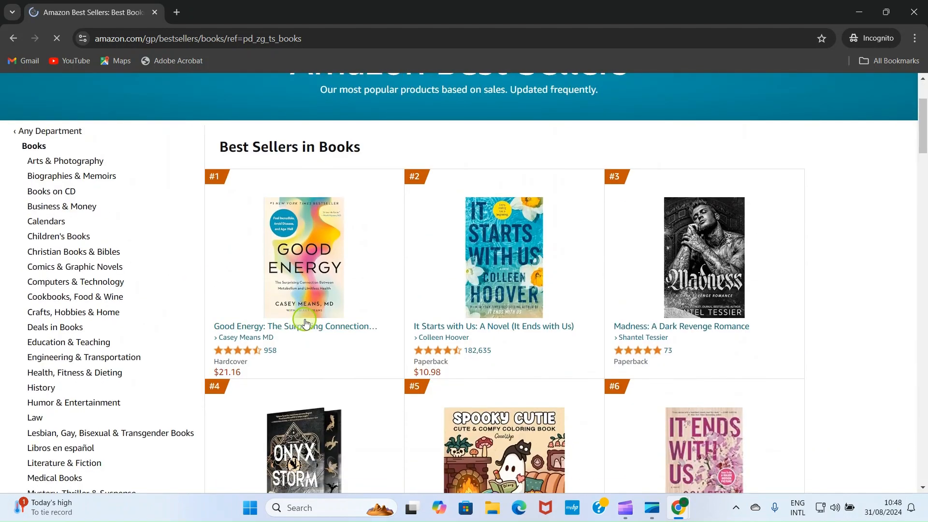
Look through the rest of the first Best Sellers in Books page down to rank 50, and close the incognito window.
scroll(305, 323, down, 16)
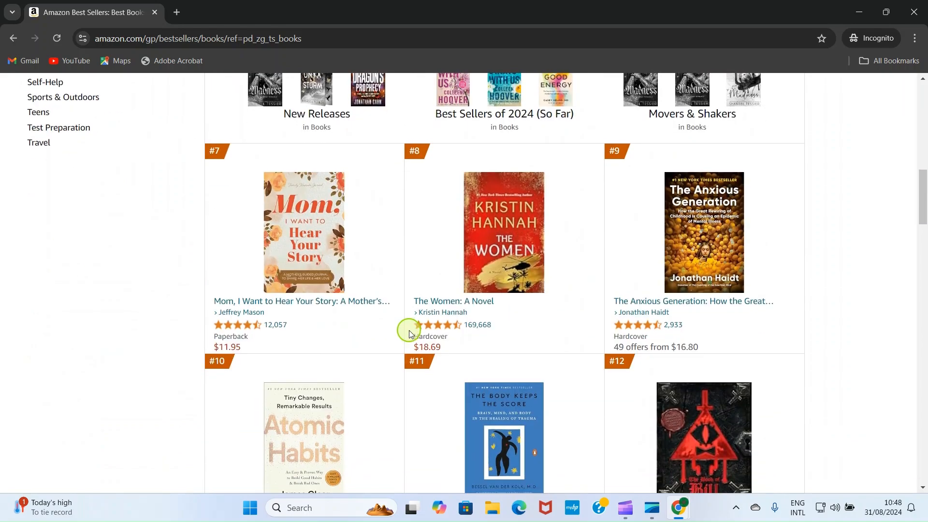
scroll(408, 333, up, 2)
scroll(406, 333, down, 12)
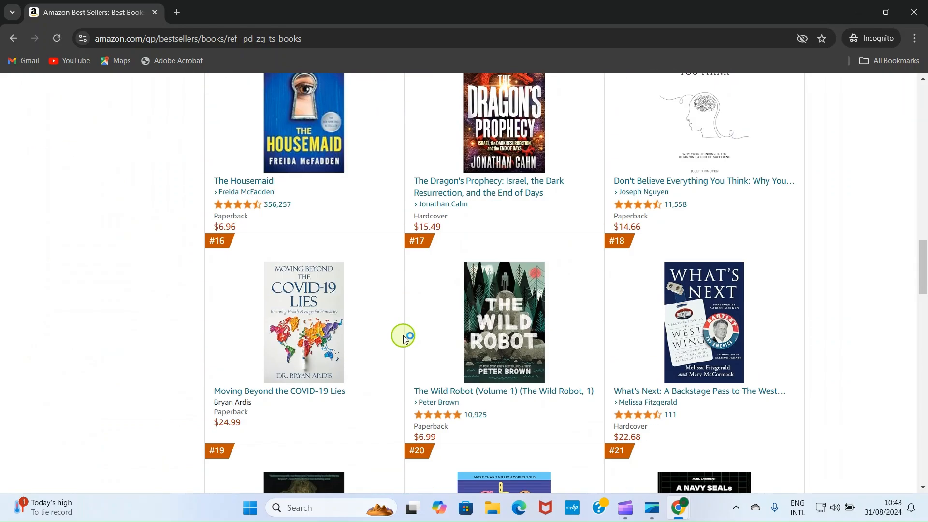
scroll(404, 338, down, 13)
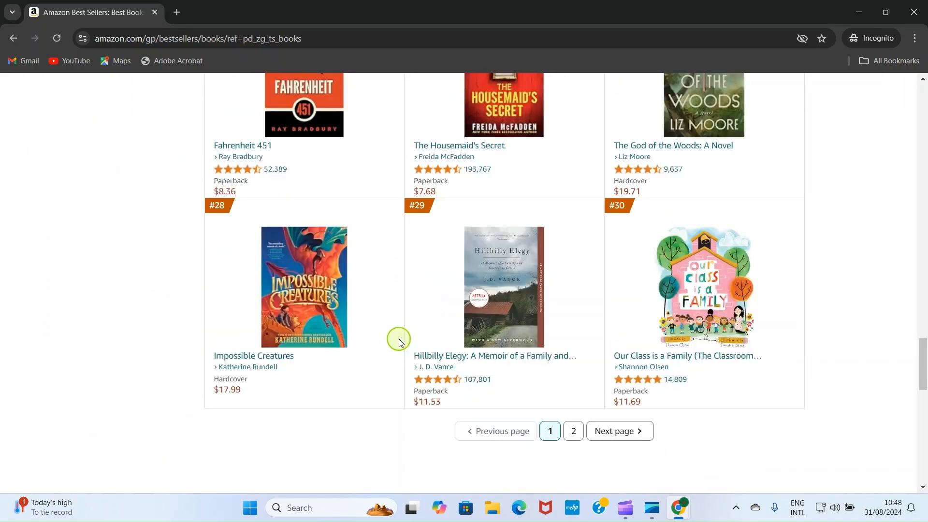
scroll(395, 344, down, 18)
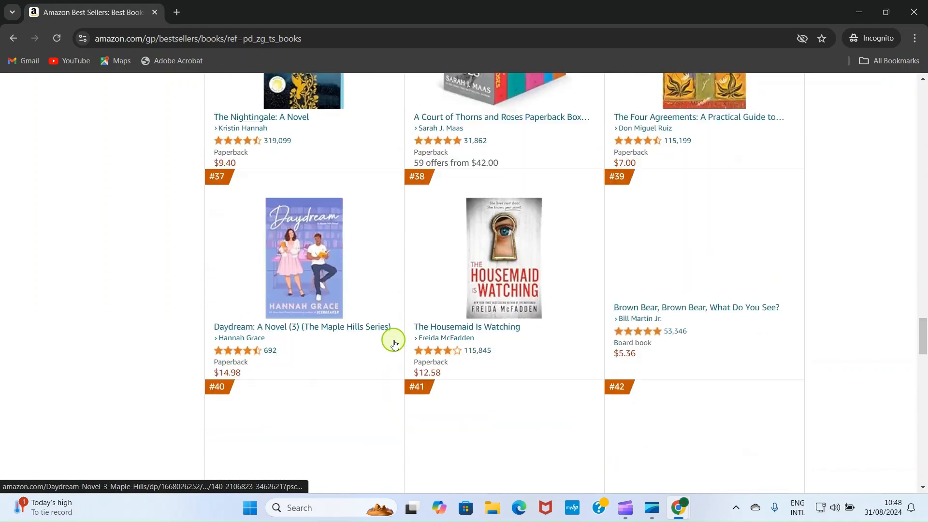
scroll(395, 344, down, 16)
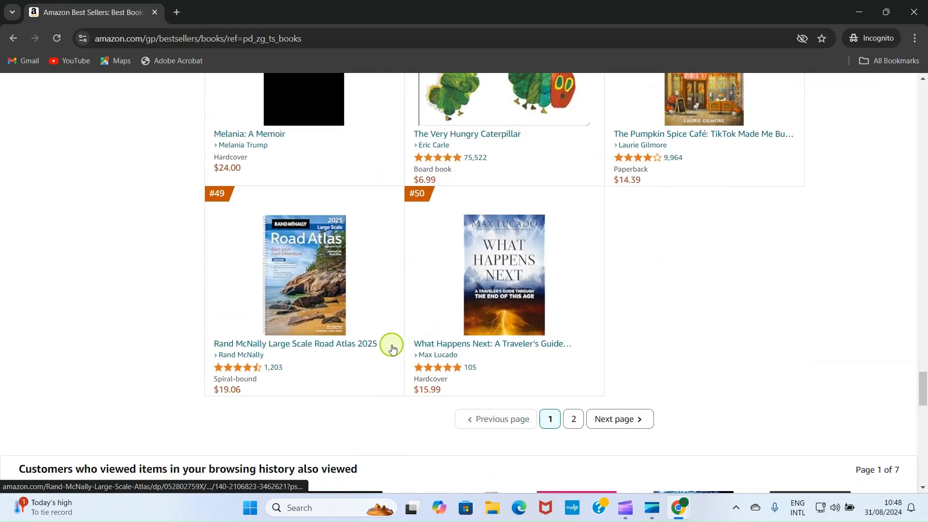
scroll(393, 348, up, 4)
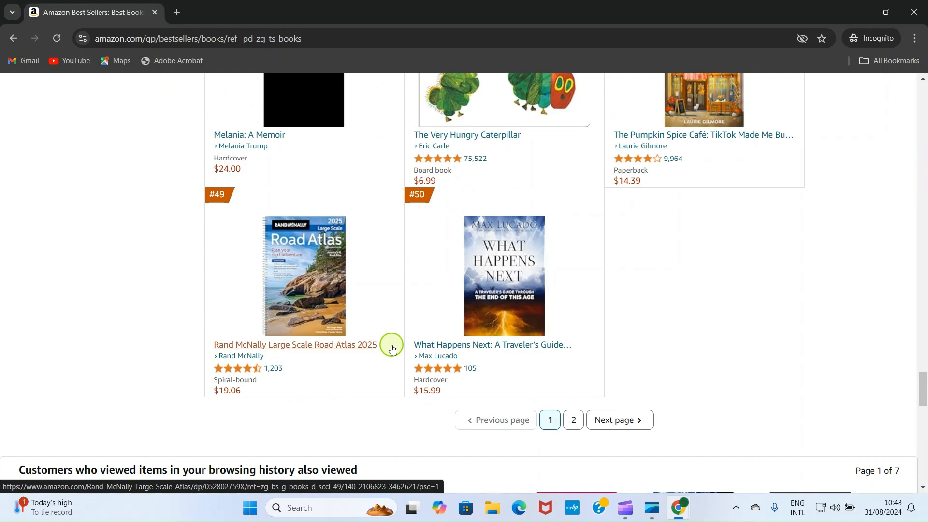
scroll(392, 347, up, 2)
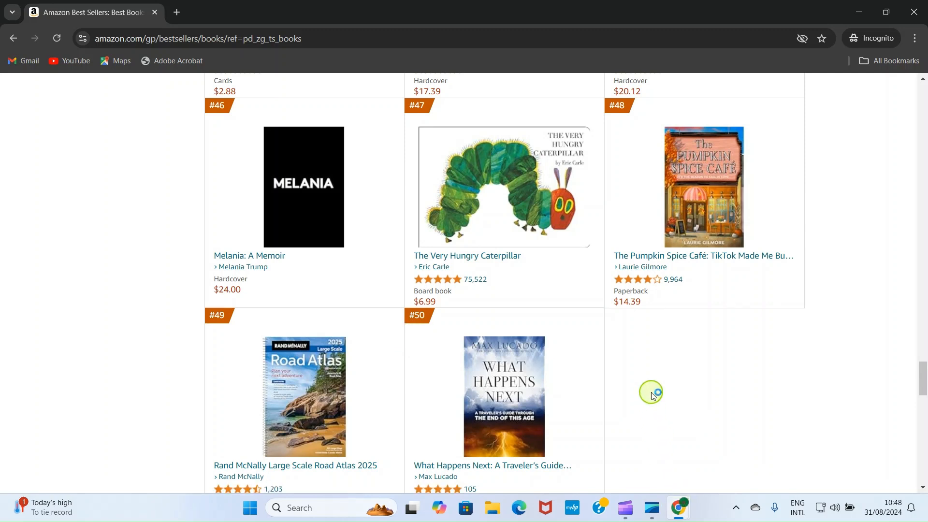
click(915, 11)
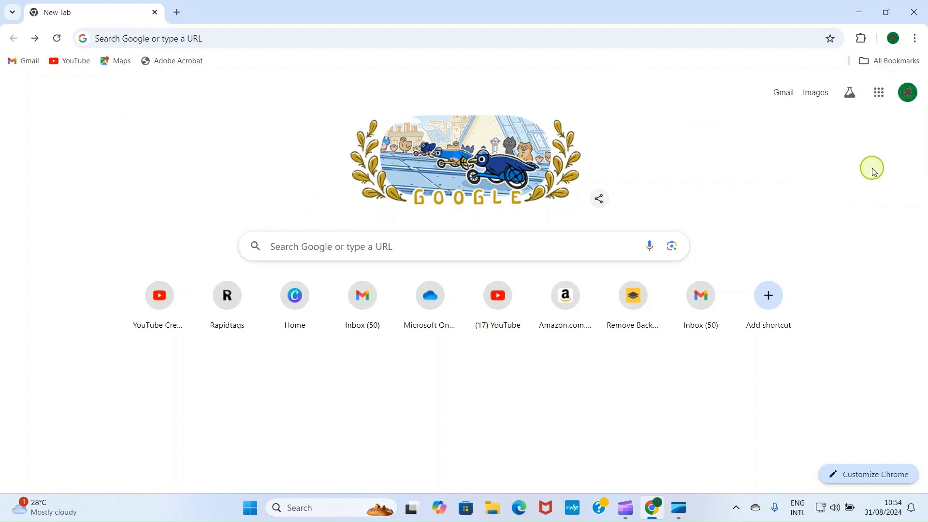
Visit the Chrome Web Store, search for "DS a" and open the DS Amazon Quick View extension page.
click(916, 39)
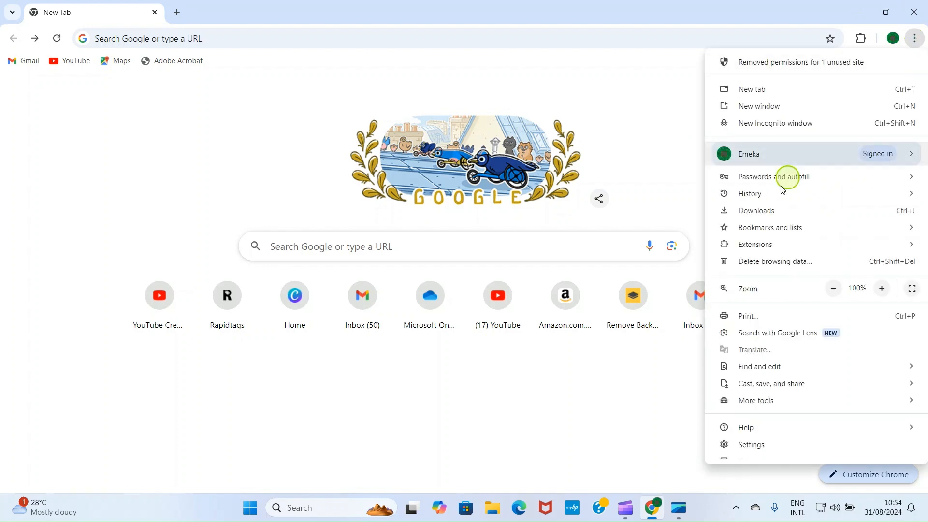
mouse_move(773, 245)
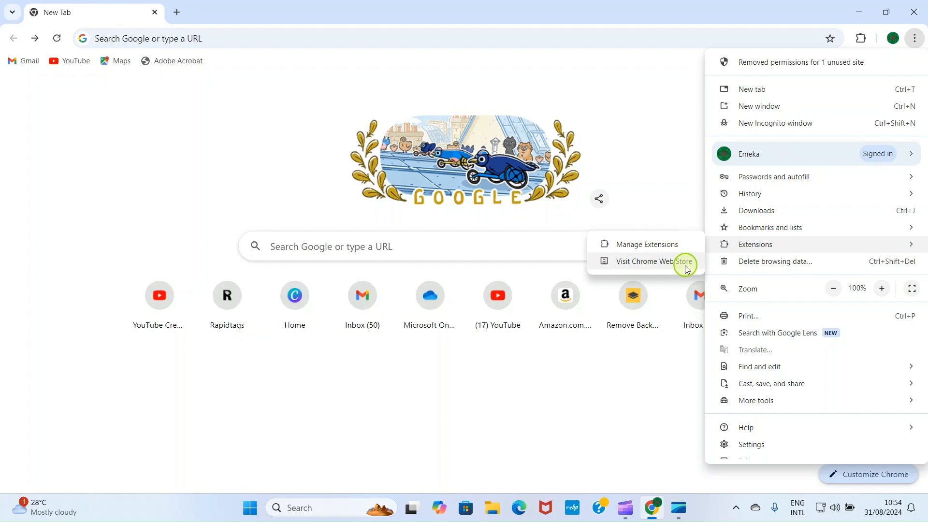
click(664, 265)
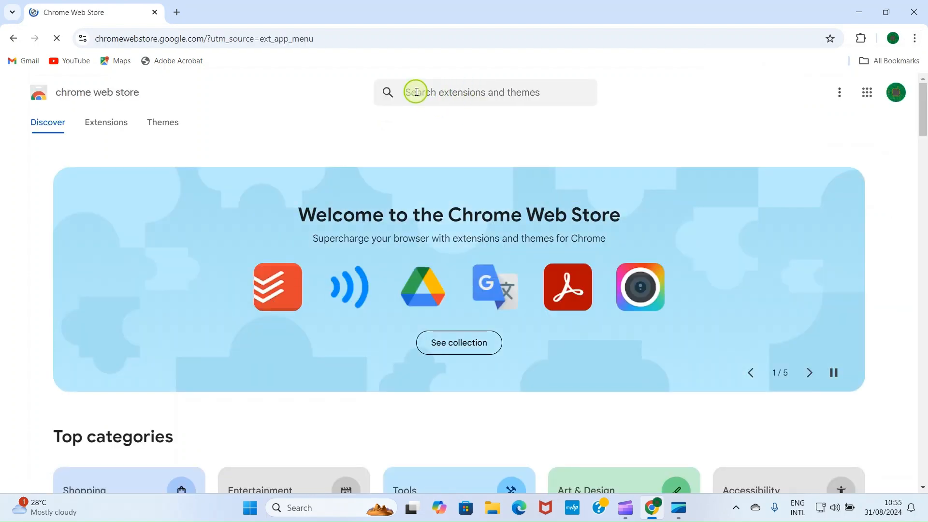
click(417, 91)
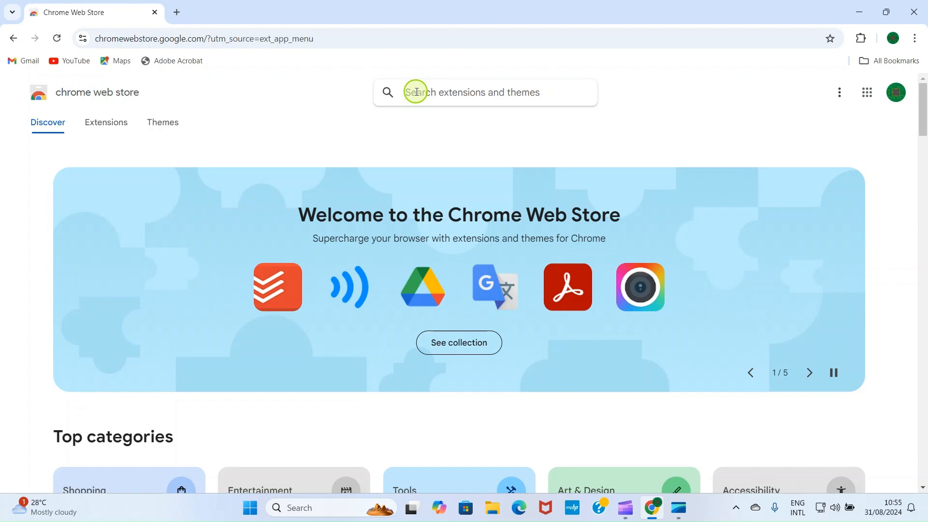
text(DS a)
click(467, 129)
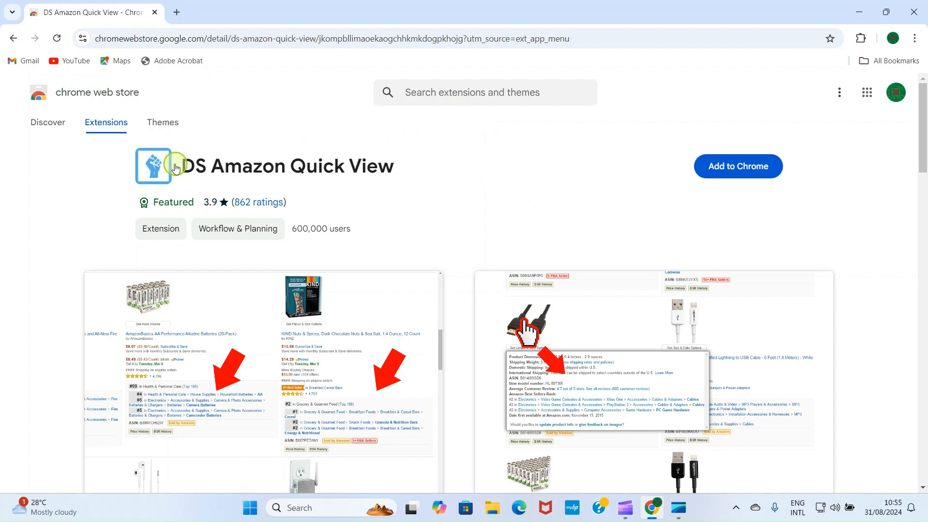
Add the DS Amazon Quick View extension to Chrome and close its welcome page.
click(755, 173)
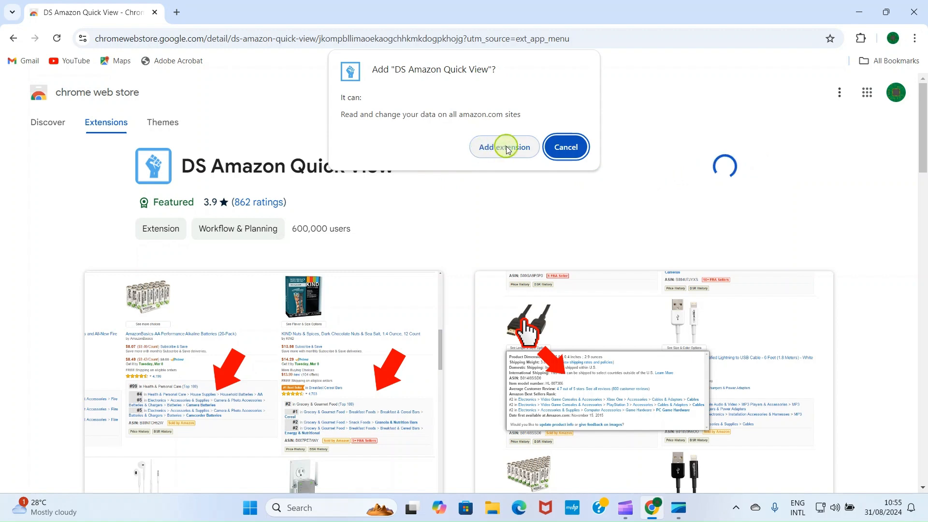
click(506, 148)
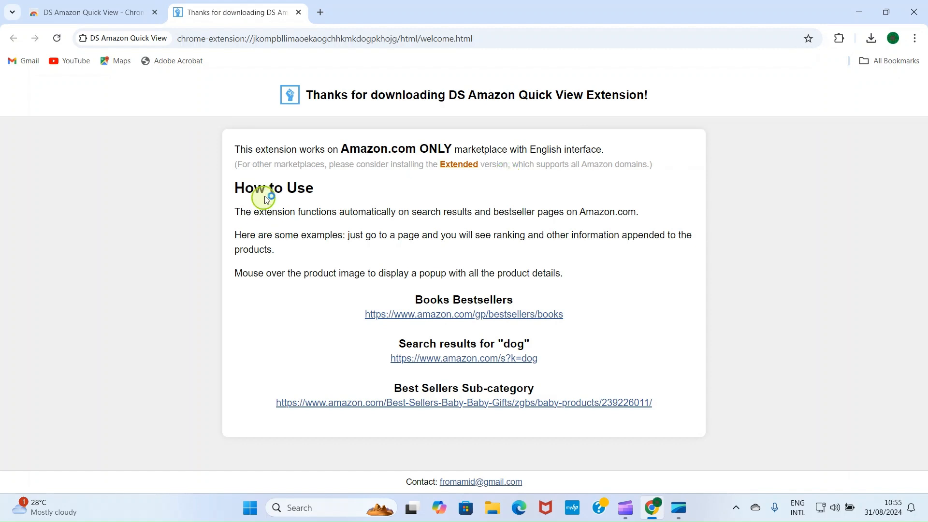
click(299, 12)
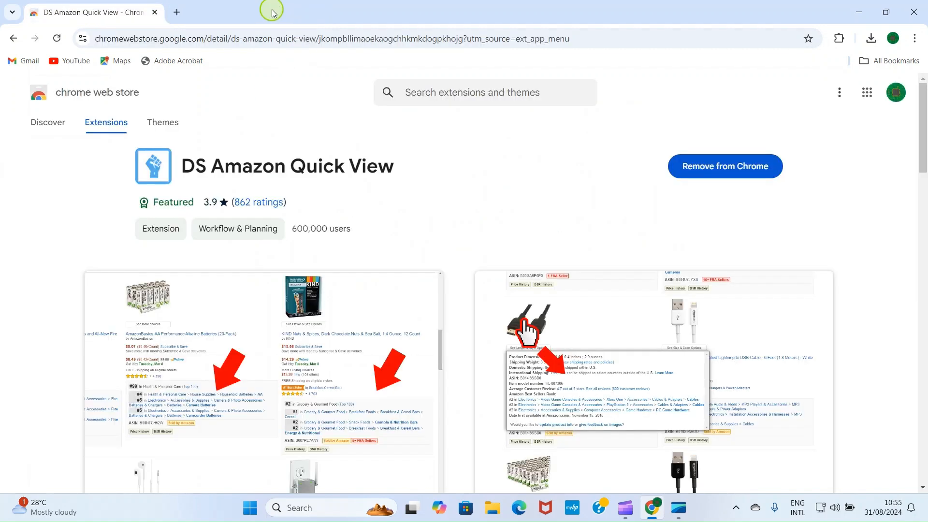
Search the Chrome Web Store for "AMZ S" and open the AMZ Suggestion Expander extension page.
click(437, 92)
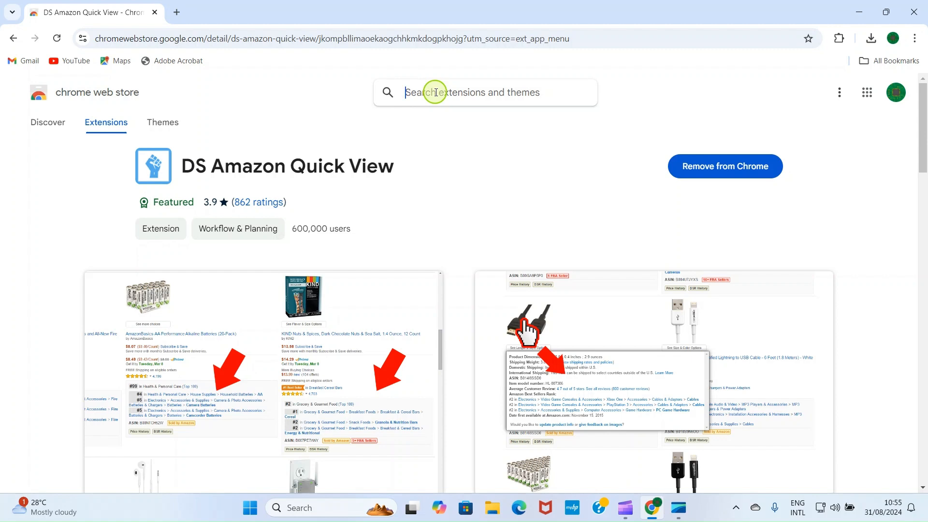
text(AM)
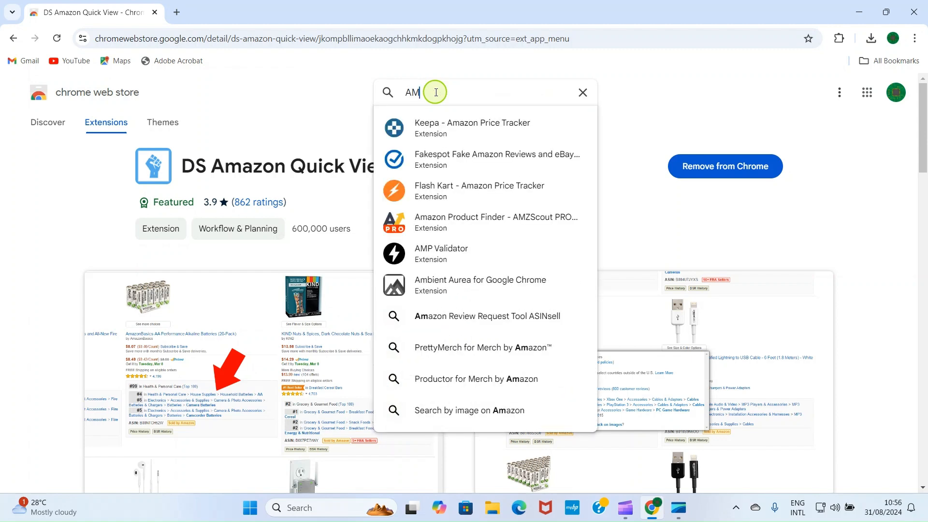
text(Z S)
click(436, 154)
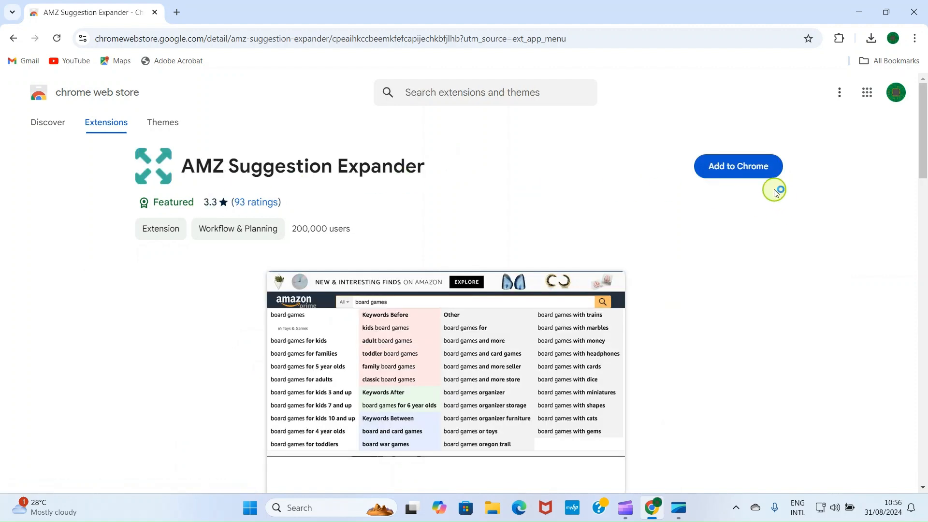
Add the AMZ Suggestion Expander extension to Chrome and close its registration form and post-install page.
click(734, 170)
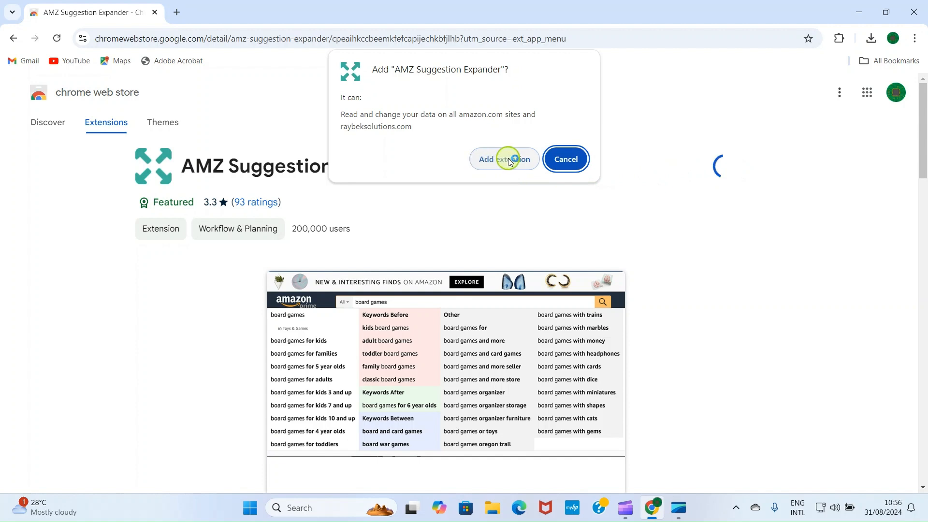
click(507, 159)
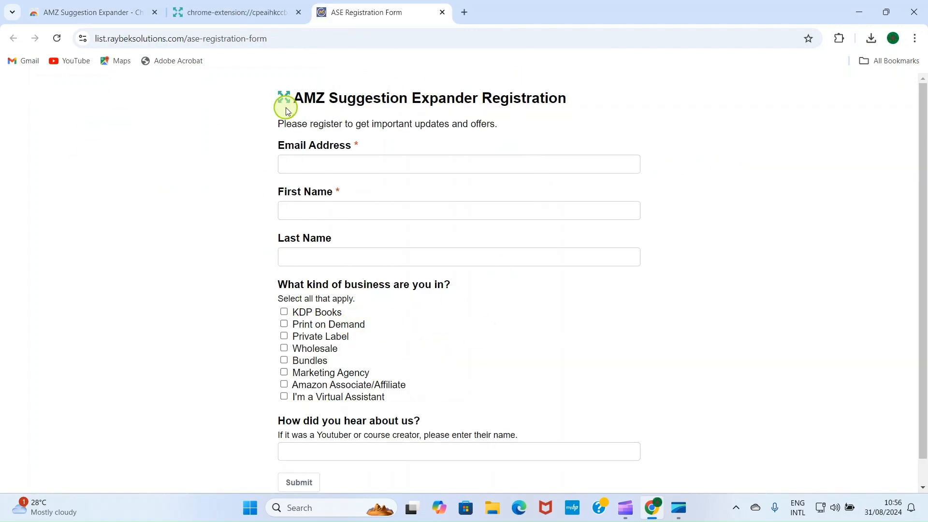
scroll(501, 309, down, 1)
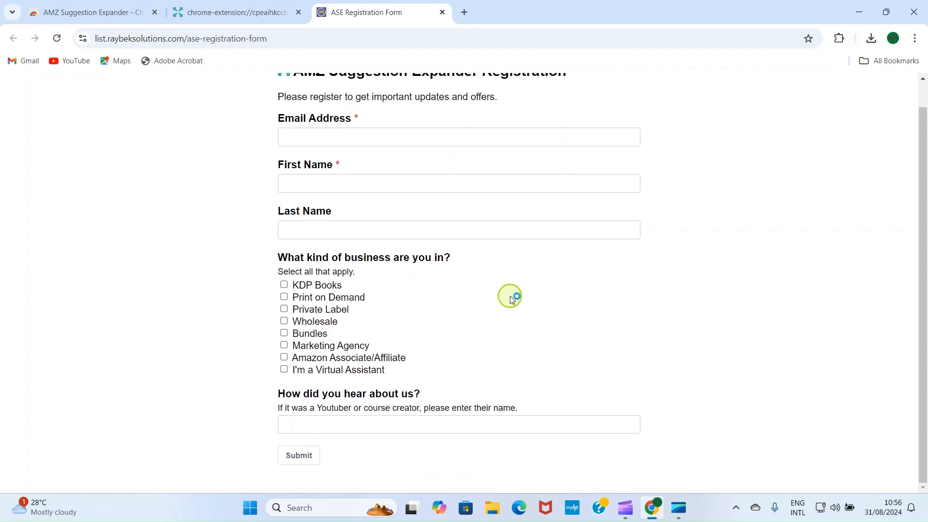
click(443, 12)
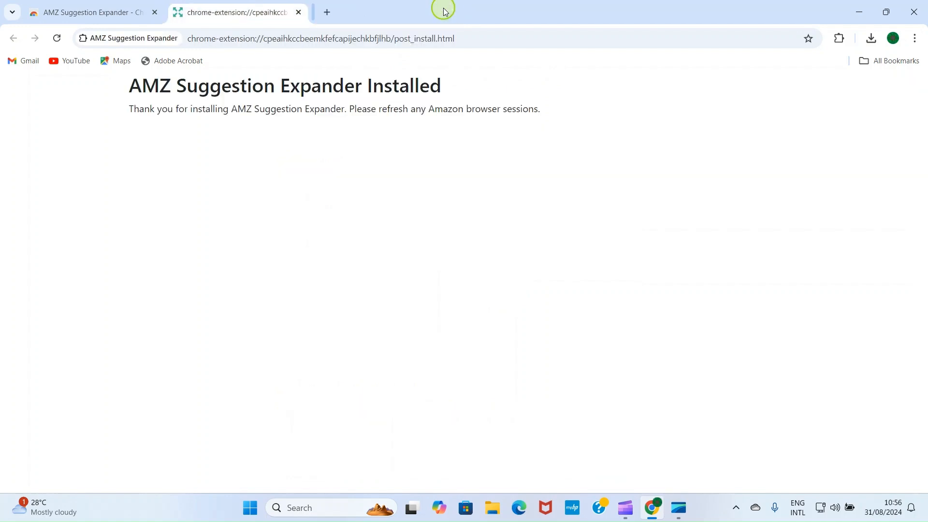
click(298, 12)
Open a new browser tab and close the Chrome Web Store tab.
scroll(443, 197, down, 1)
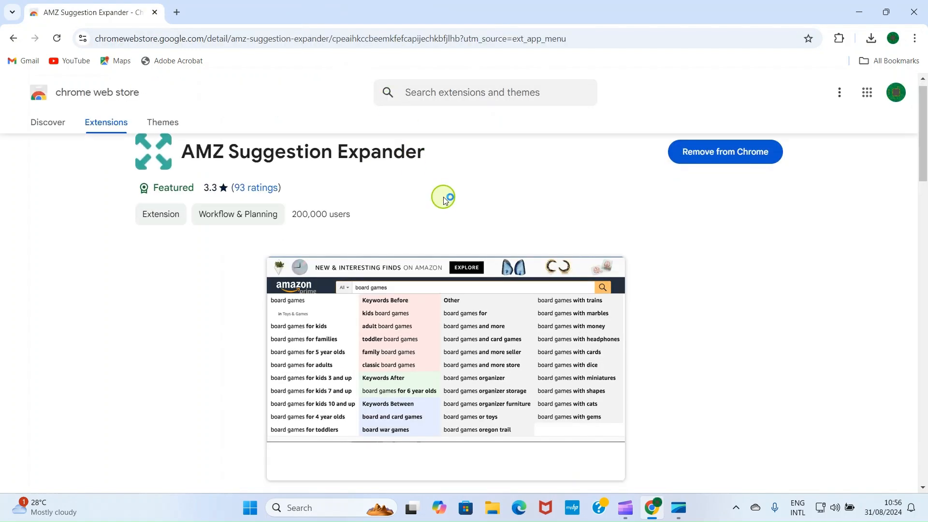
click(177, 13)
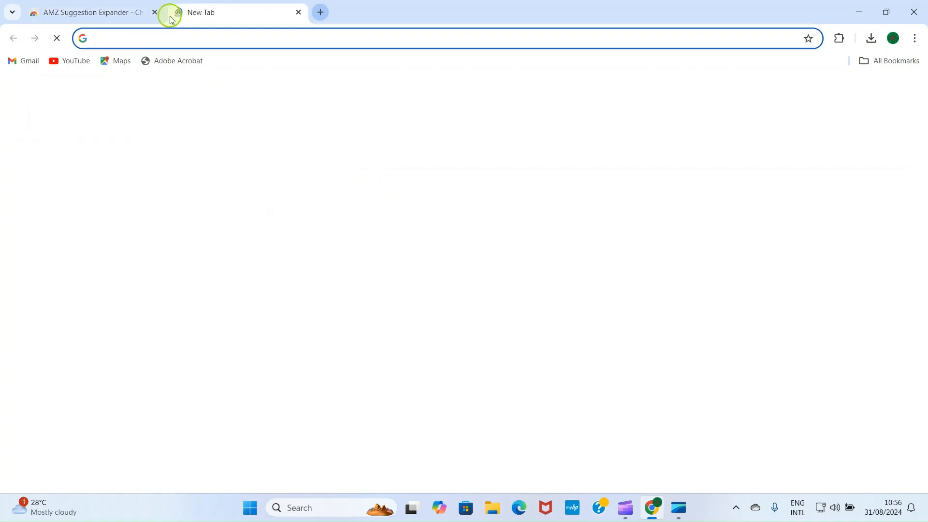
click(155, 13)
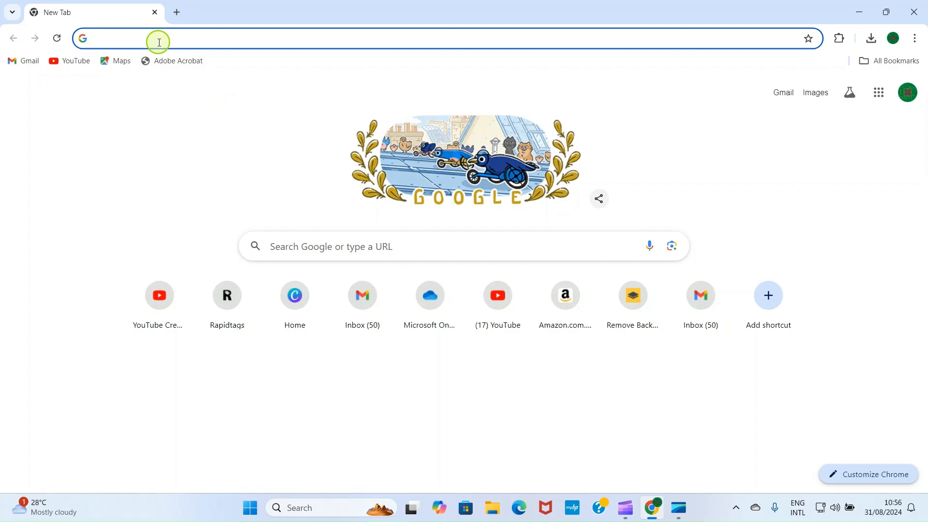
Open the amazon.com home page in the new browser tab.
text(amaz)
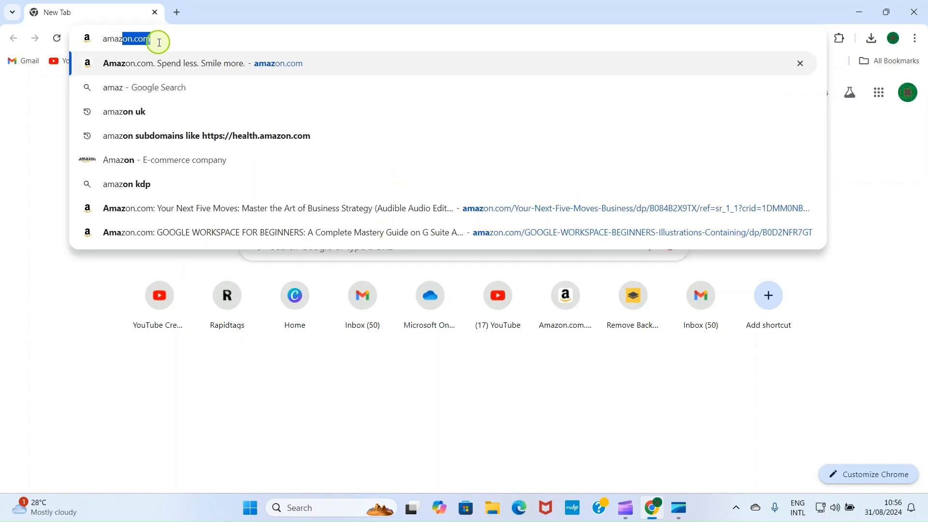
text(on)
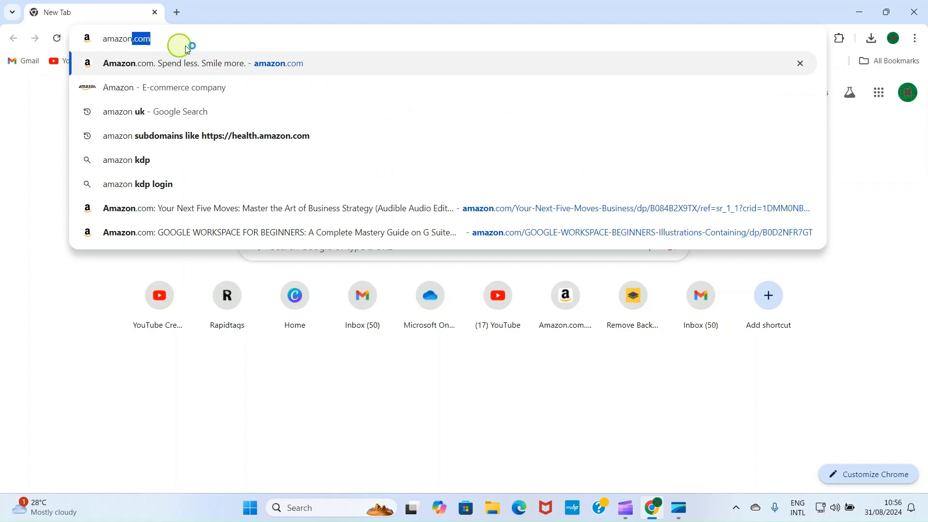
text(.com\)
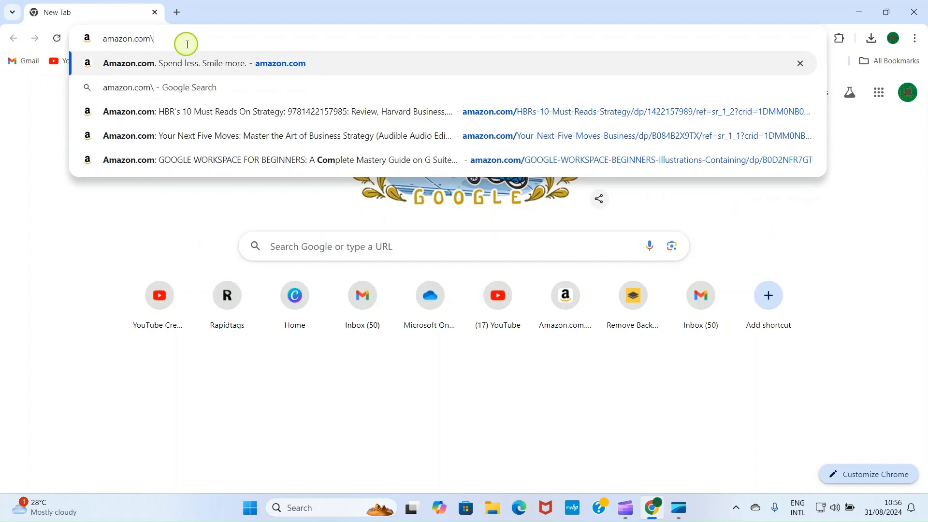
key(Return)
Limit the Amazon search to the Books department and search for the suggested keyword "quickbooks online".
click(151, 91)
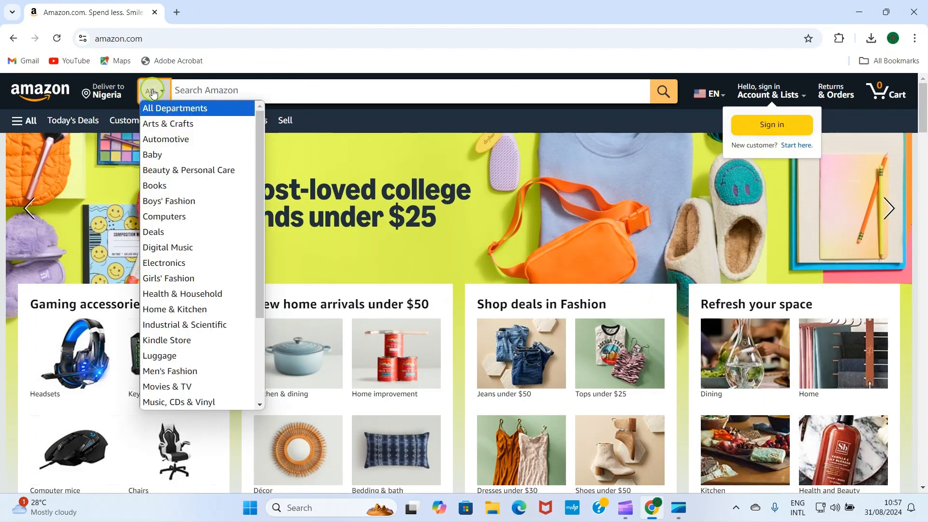
click(156, 188)
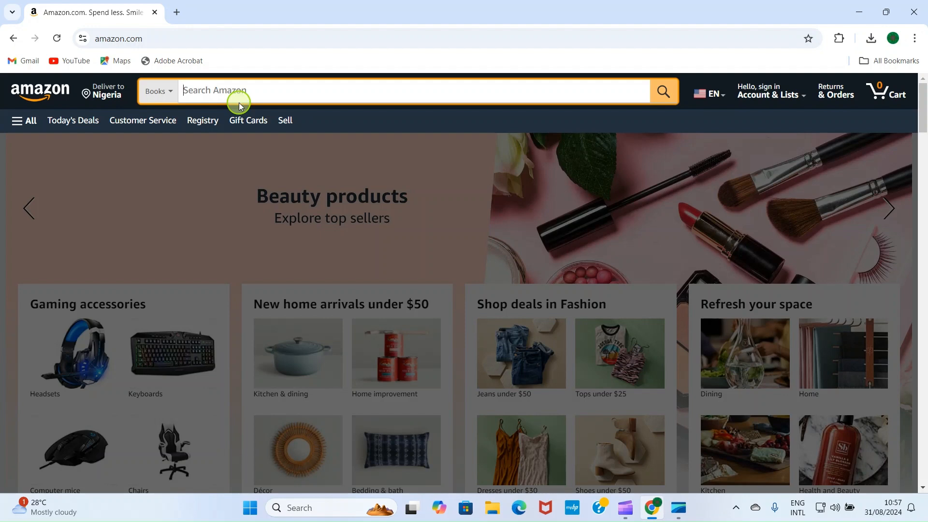
text(Quickb)
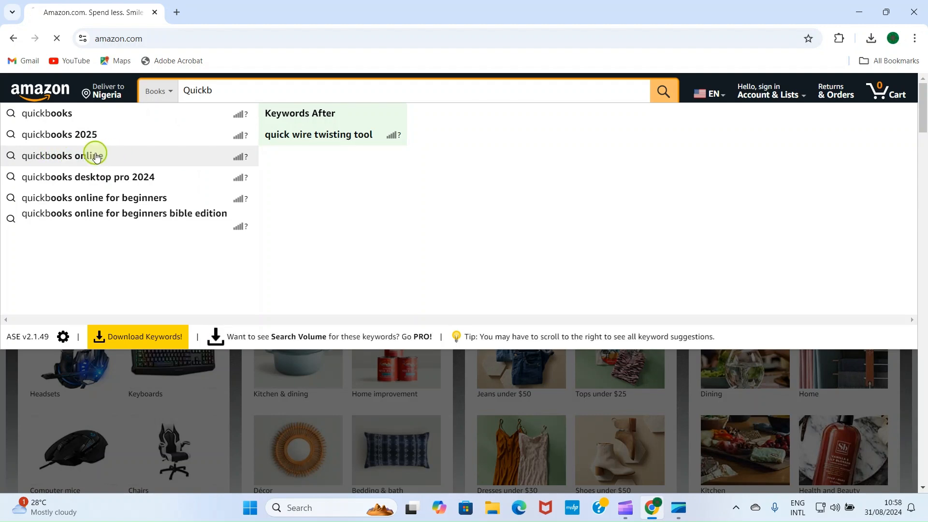
click(97, 156)
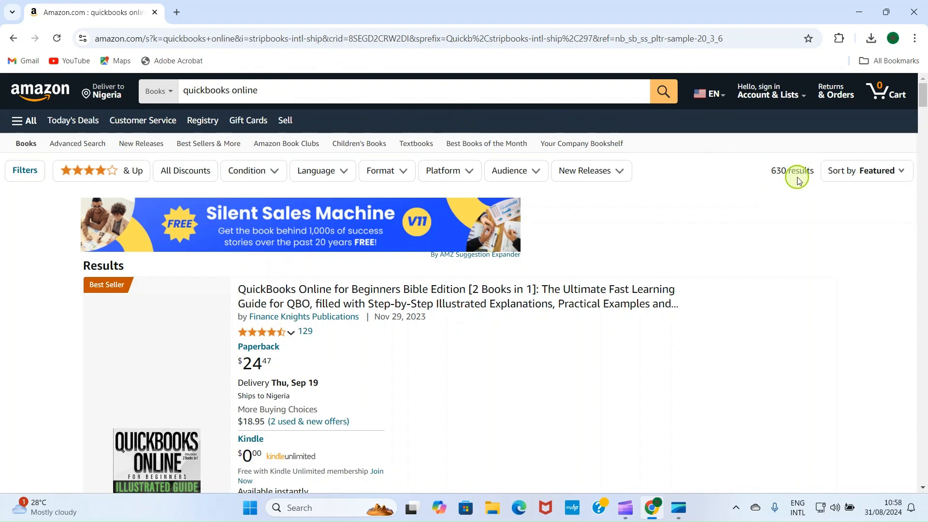
Narrow the book search to "quickbooks online for beginners", and further to "quickbooks online for beginners 2024".
click(265, 92)
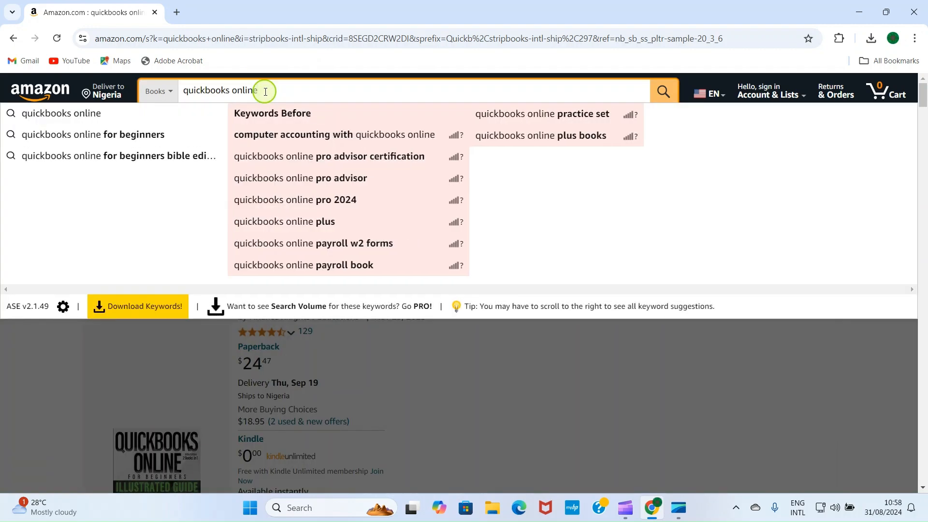
text(for beginners)
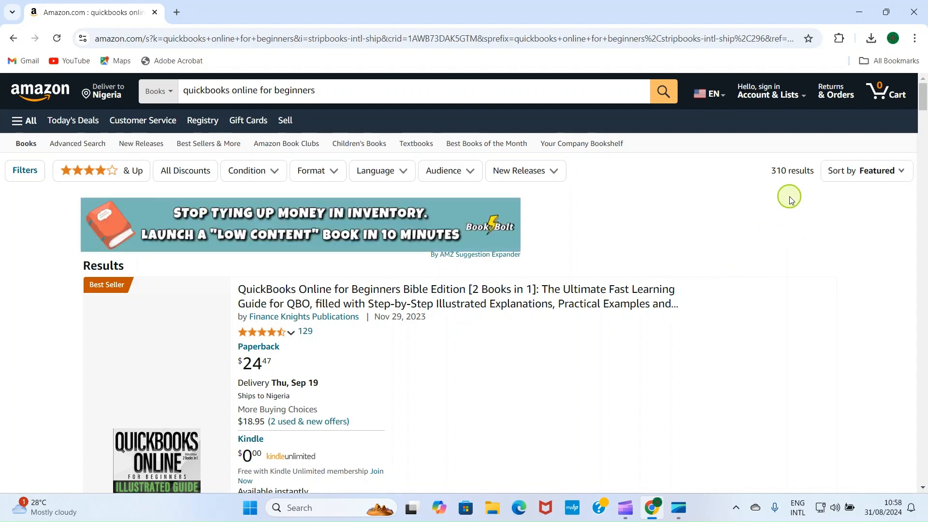
click(332, 89)
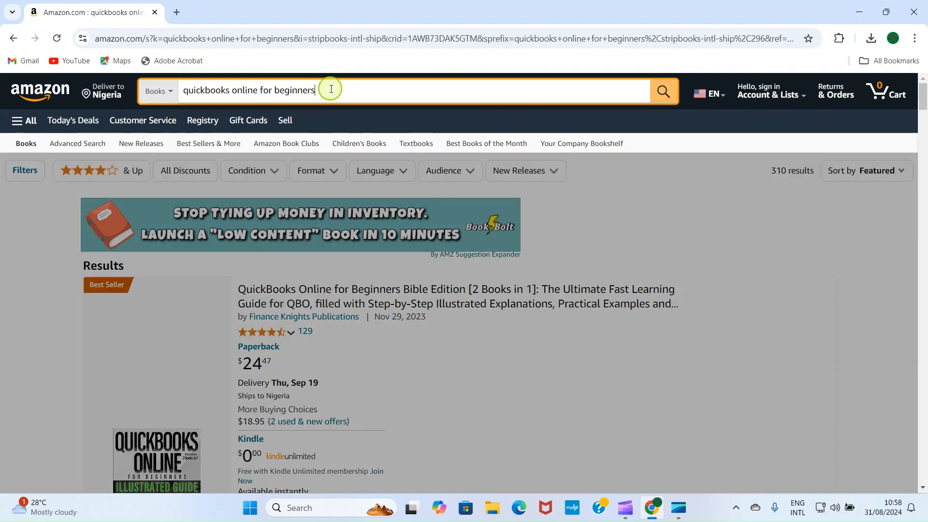
text(2024)
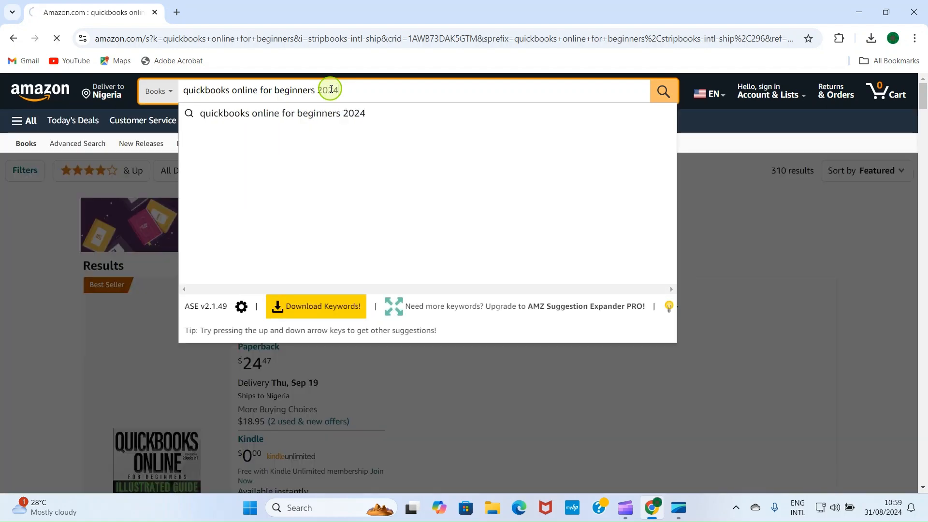
key(Return)
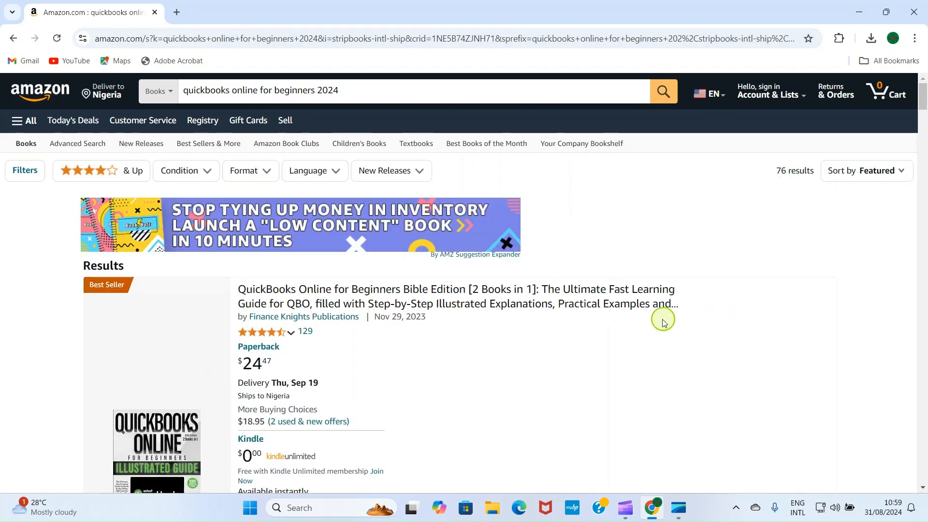
Examine the Best Sellers Ranks and product details of the top three QuickBooks Online books, including the second book's product page.
scroll(647, 320, down, 1)
scroll(643, 320, up, 1)
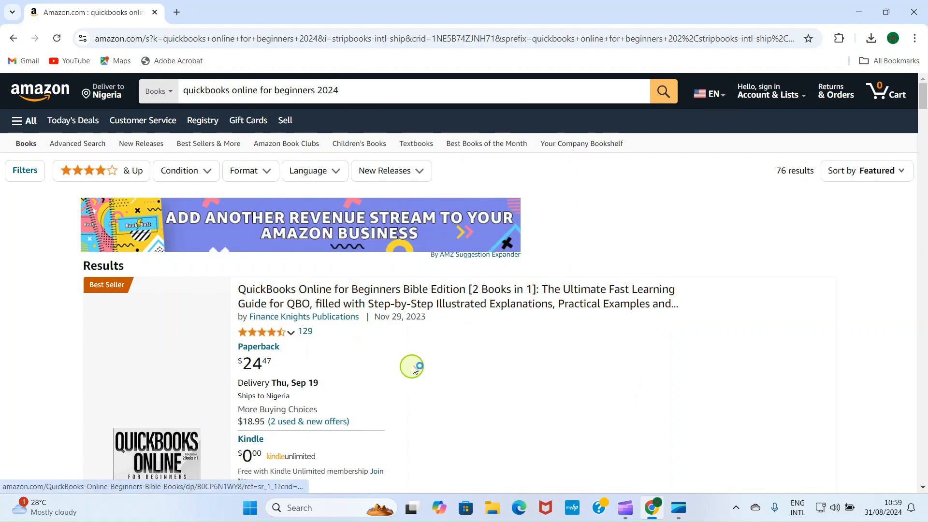
scroll(415, 370, down, 2)
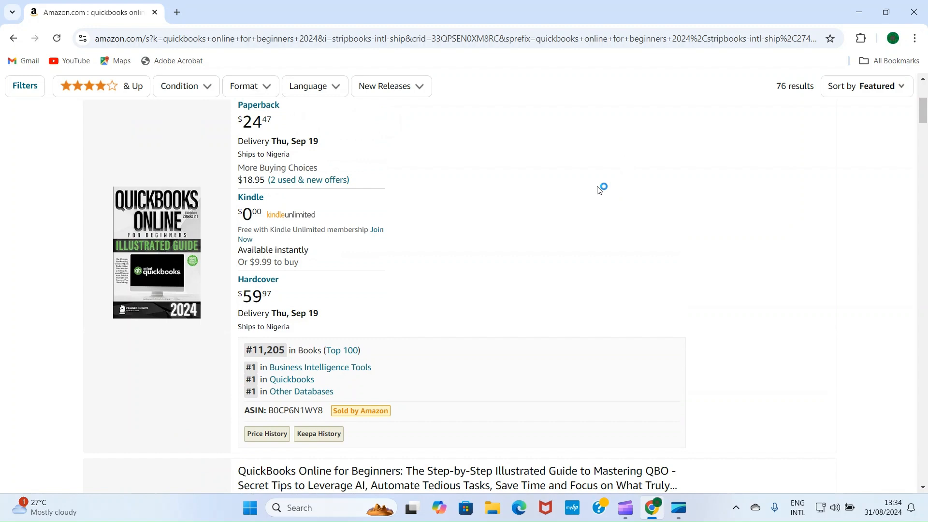
mouse_move(141, 218)
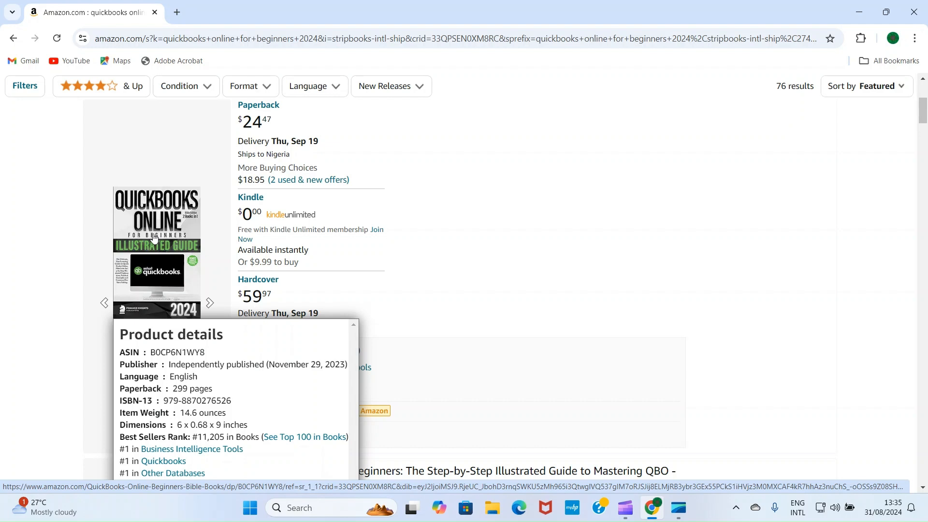
scroll(154, 238, down, 7)
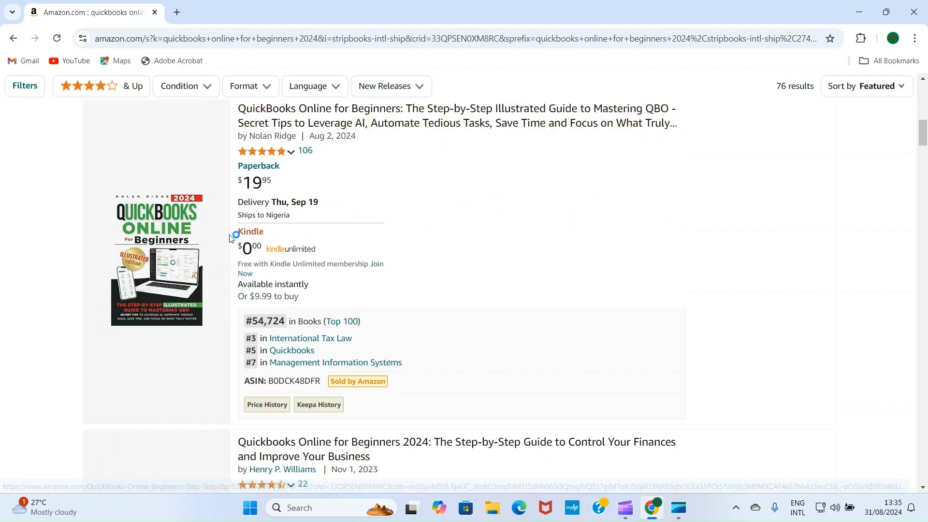
mouse_move(167, 233)
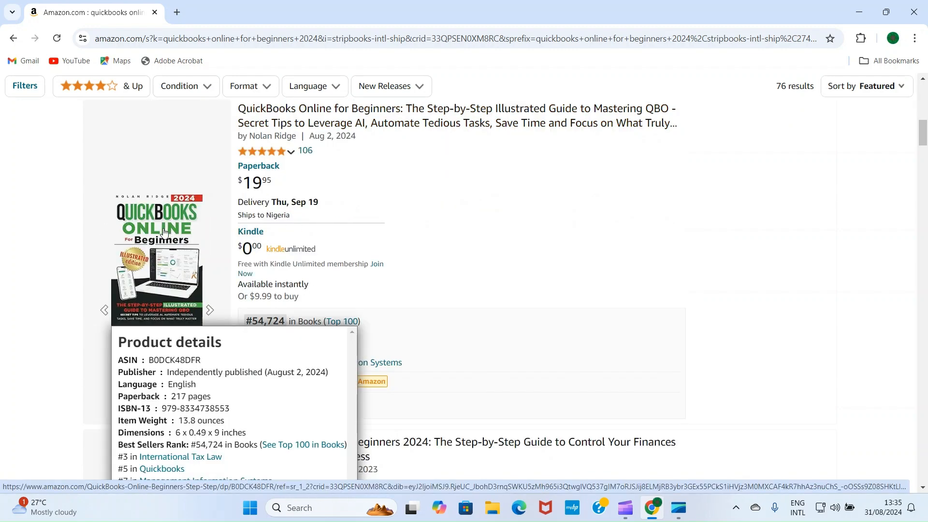
scroll(164, 233, down, 5)
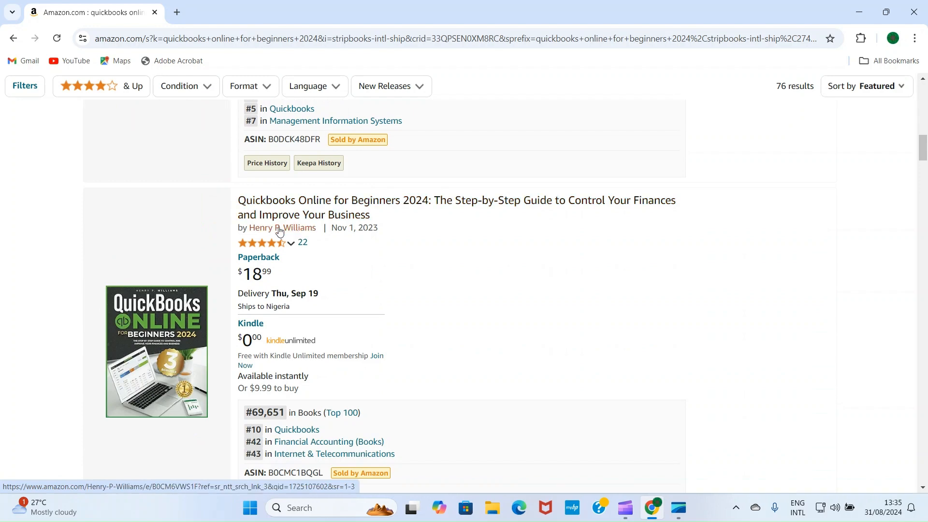
scroll(191, 306, down, 2)
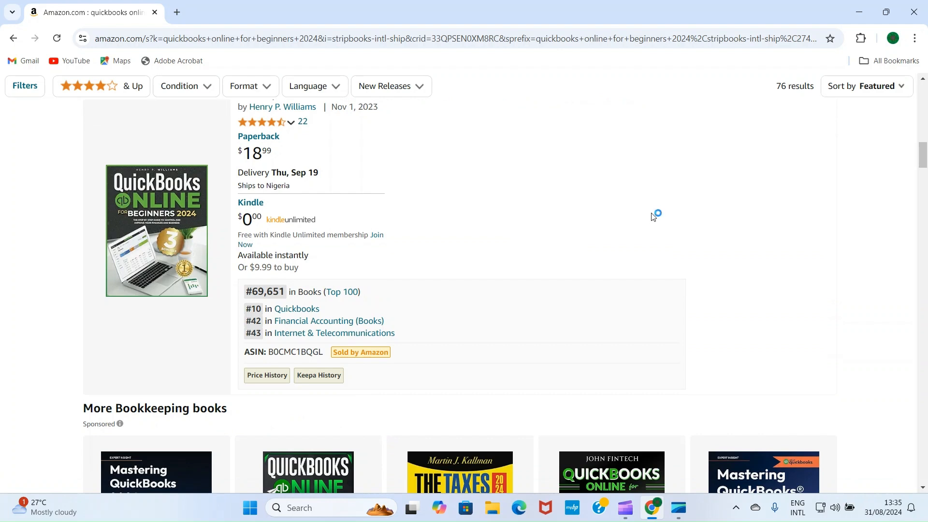
click(117, 252)
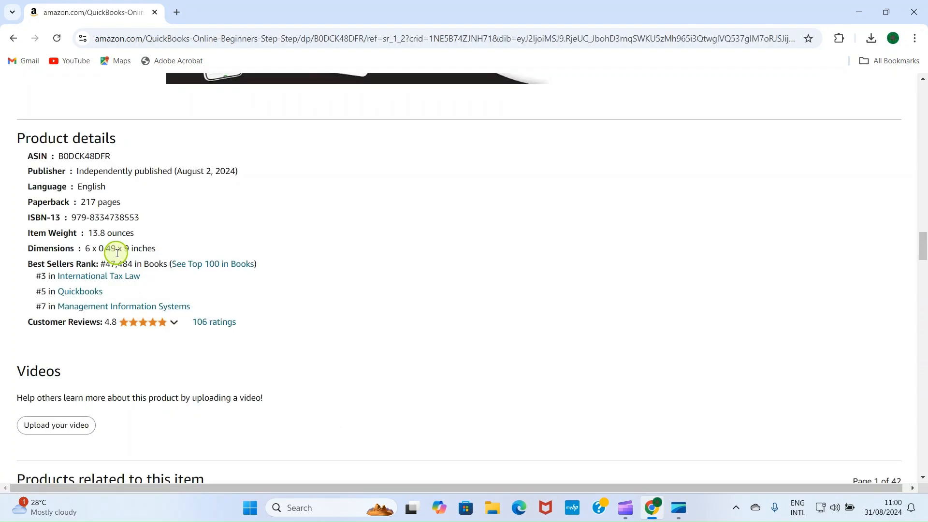